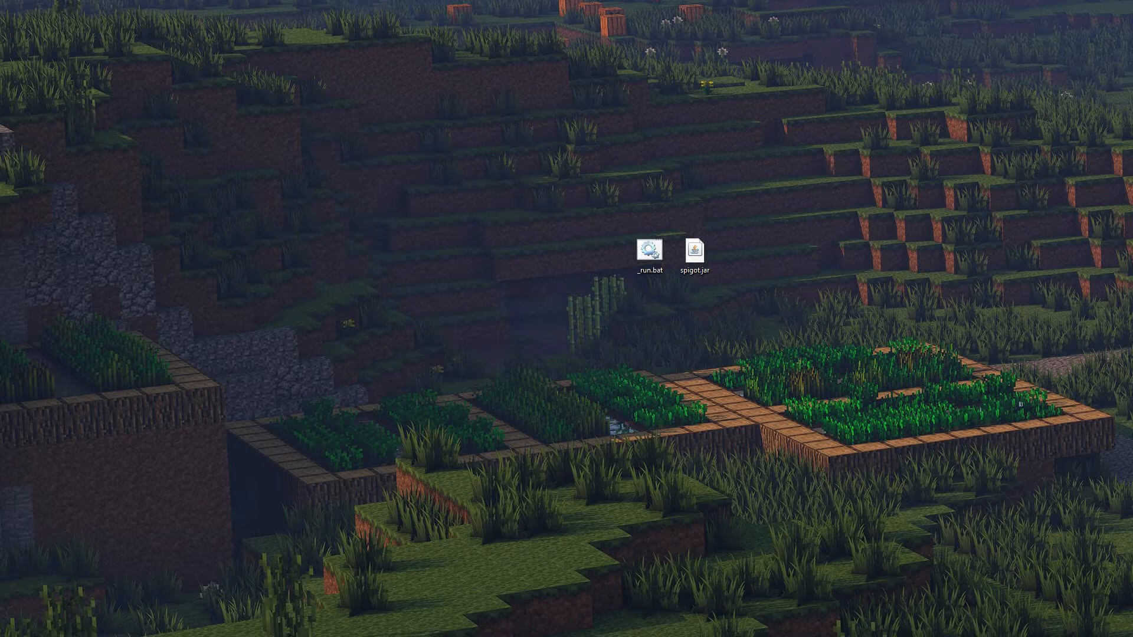
drag(603, 324, 826, 197)
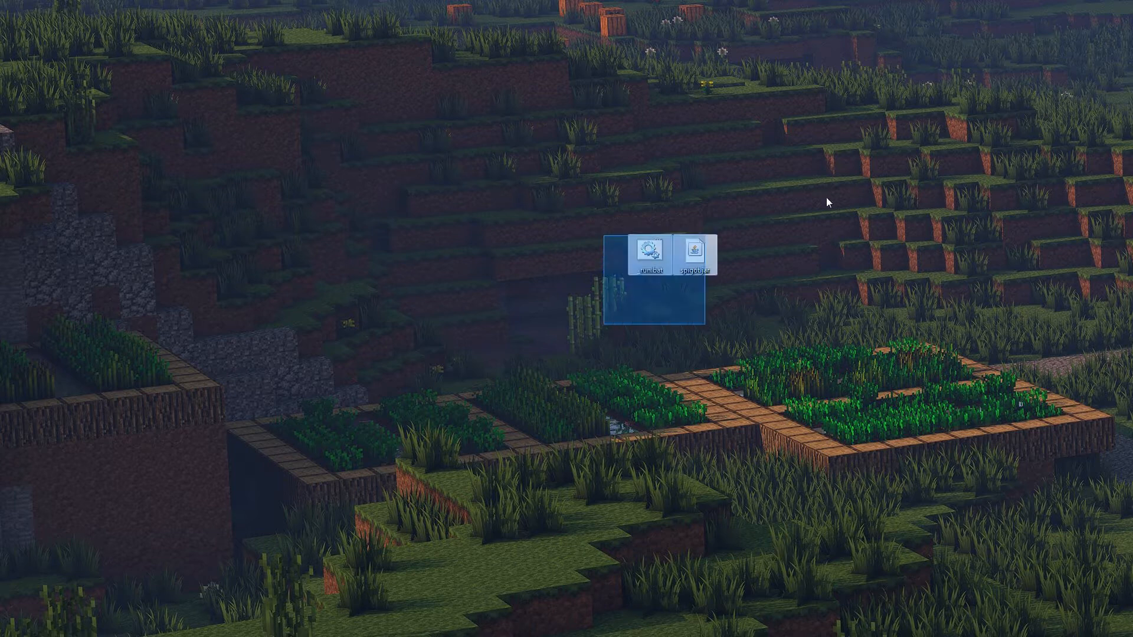
click(816, 204)
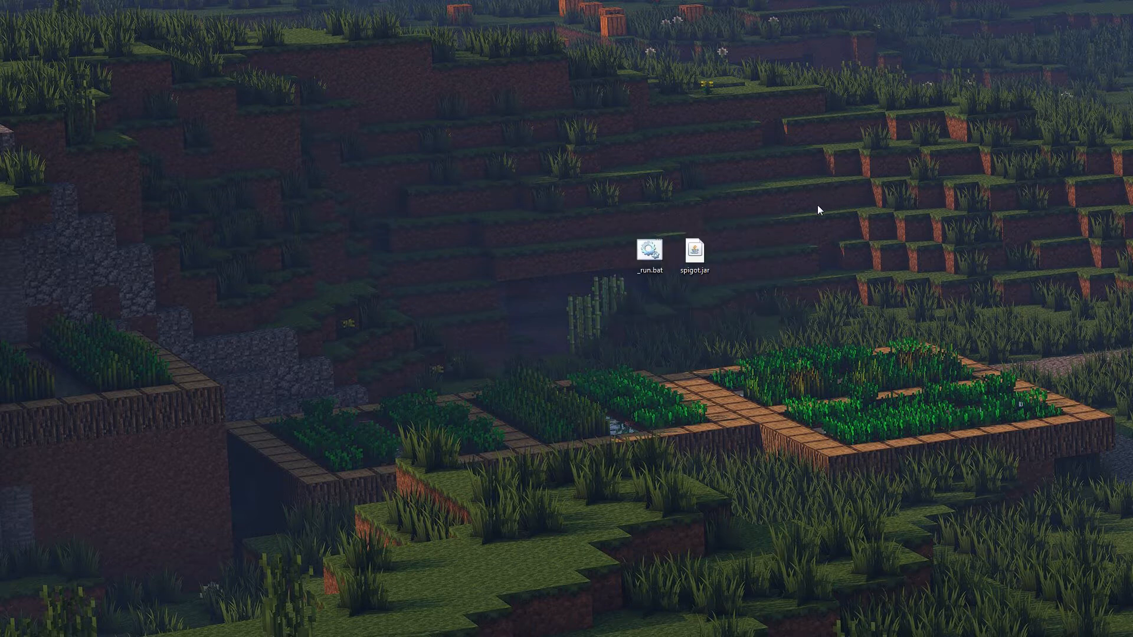
Rename the spigot.jar file on the desktop to spigot18.jar.
click(694, 252)
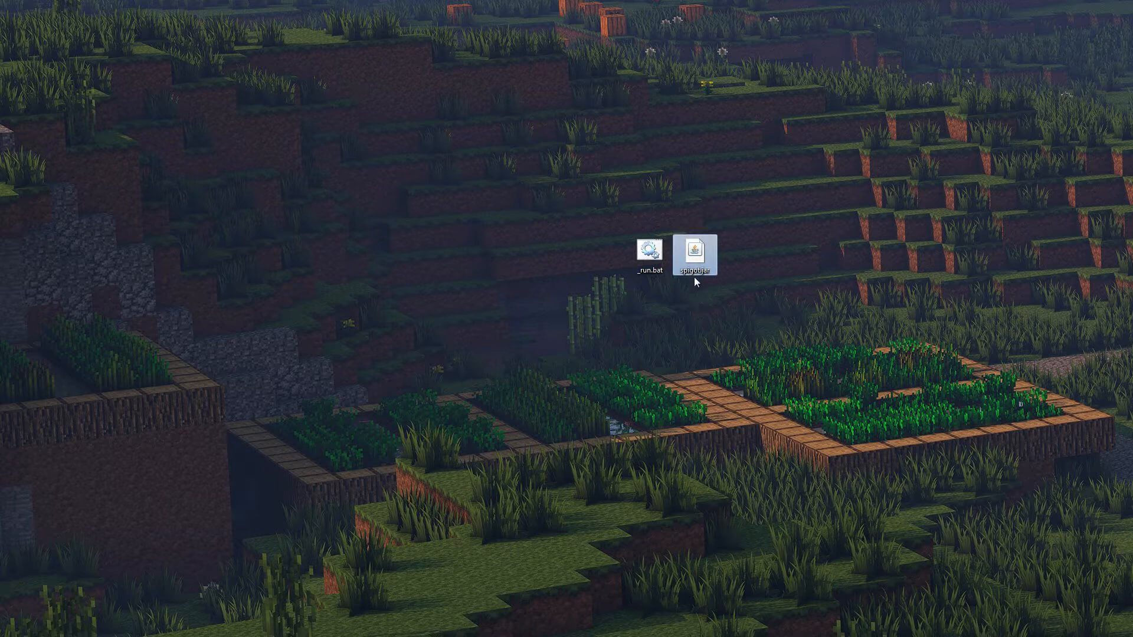
click(694, 276)
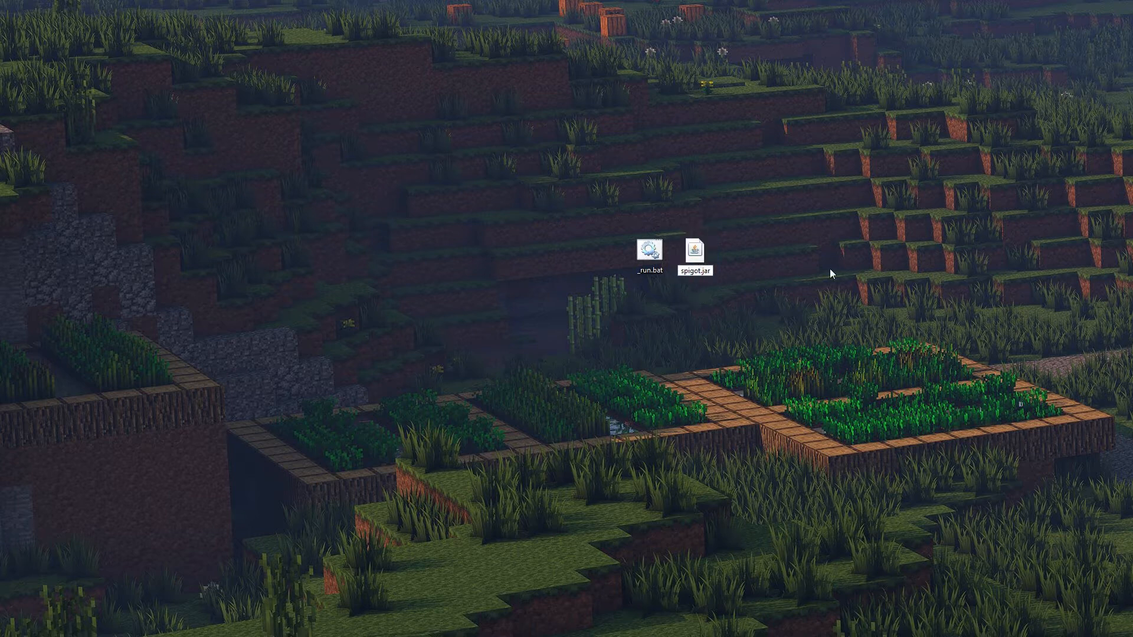
text(18)
key(Return)
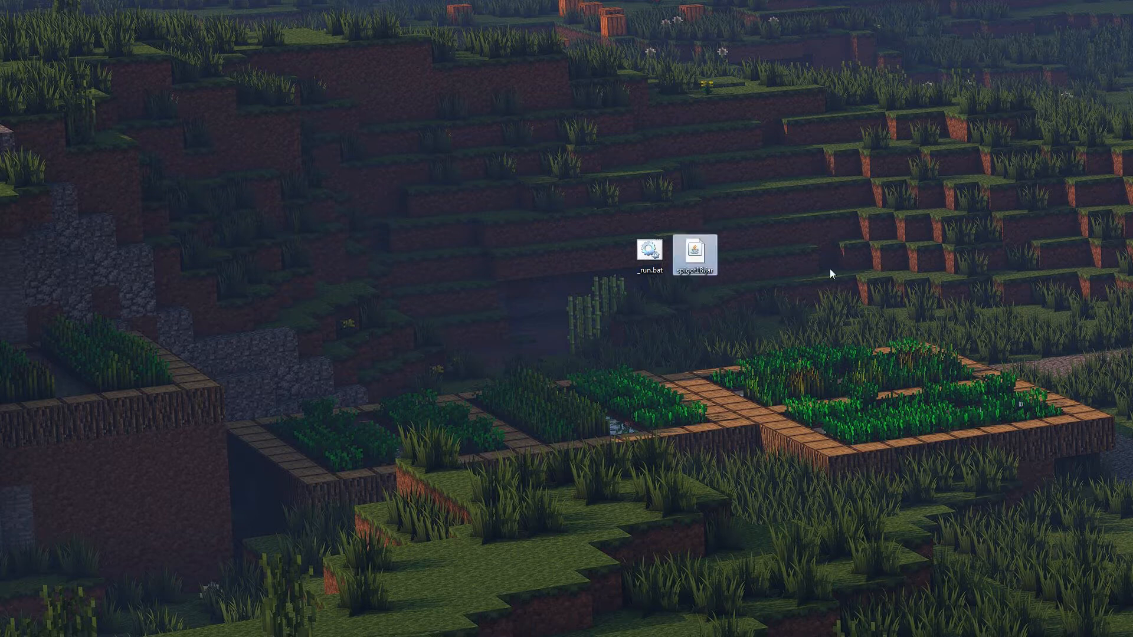
Create a new folder named Tutorial on the desktop.
click(649, 256)
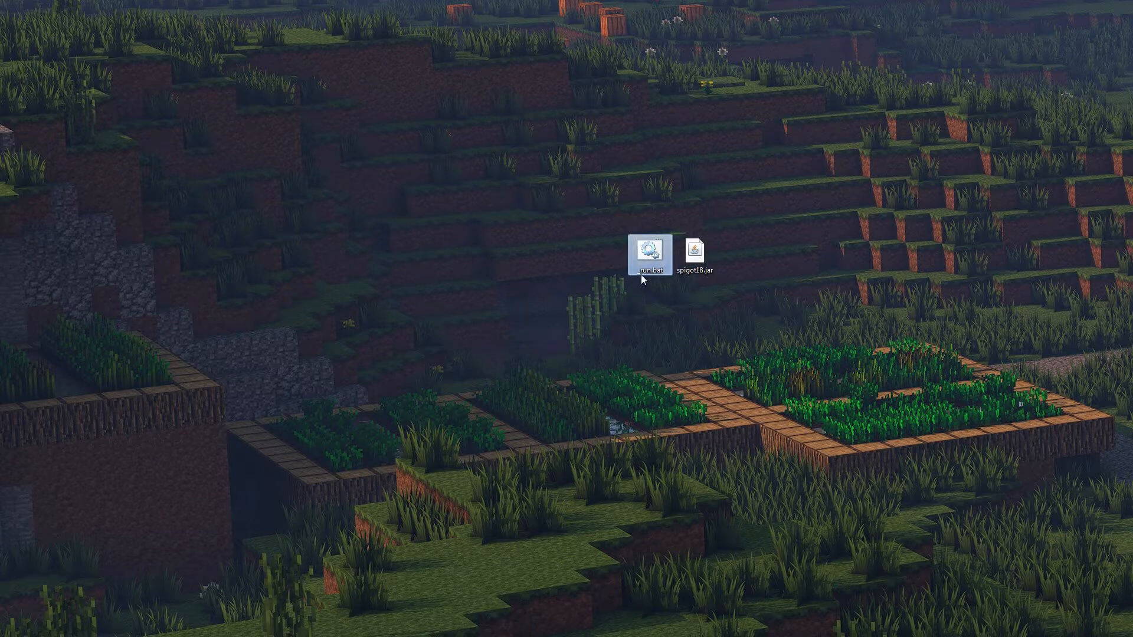
click(643, 333)
right_click(497, 228)
mouse_move(614, 368)
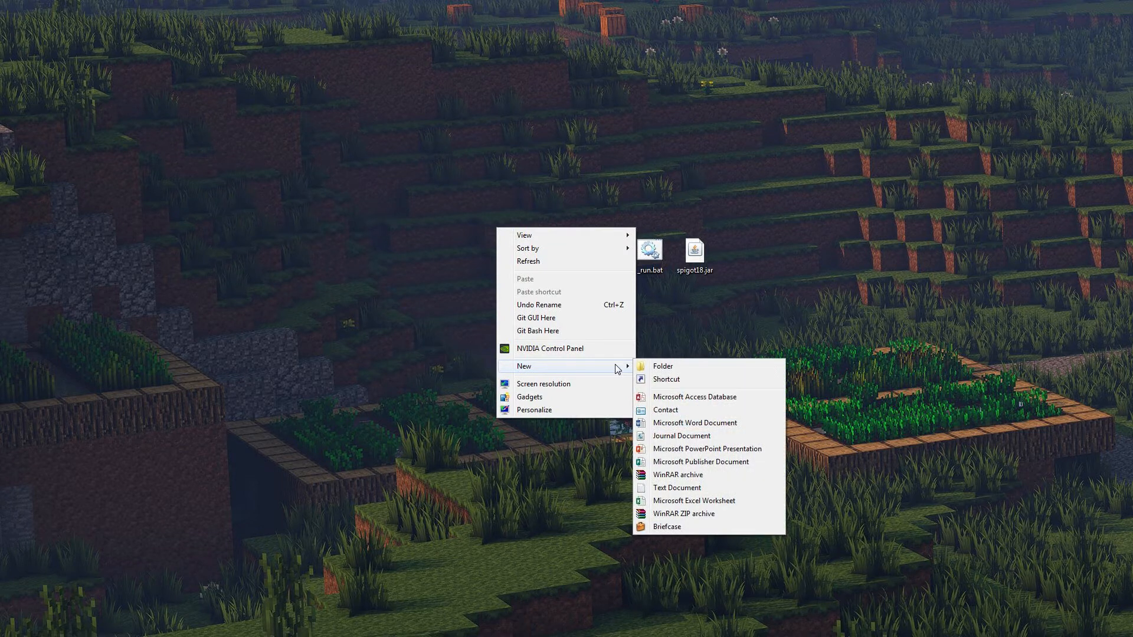
click(653, 366)
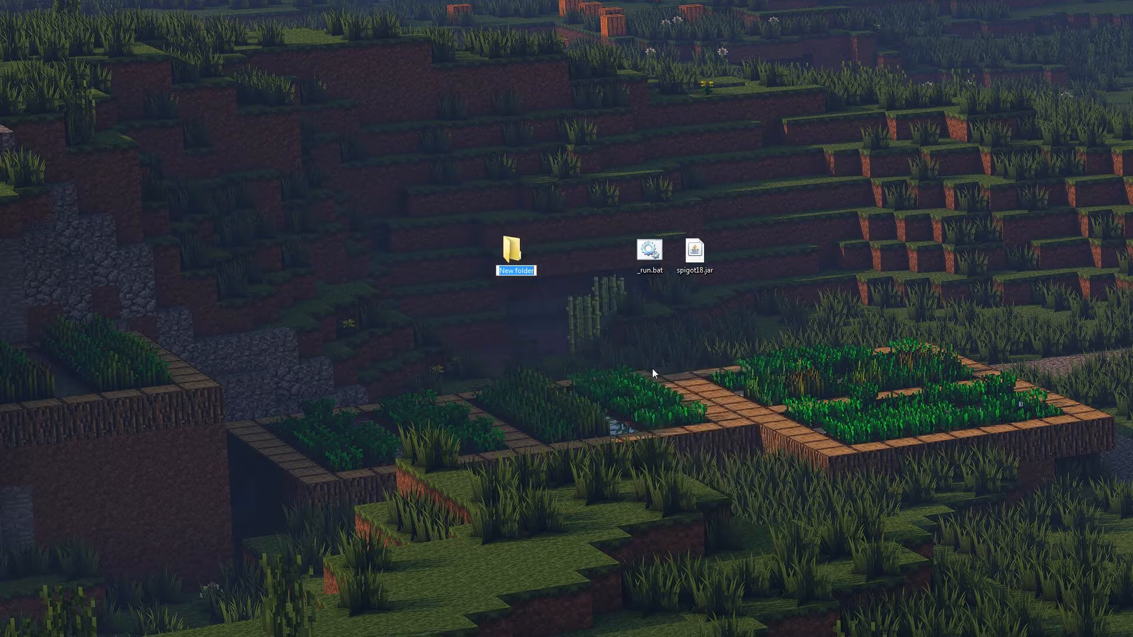
text(Tutorial)
key(Return)
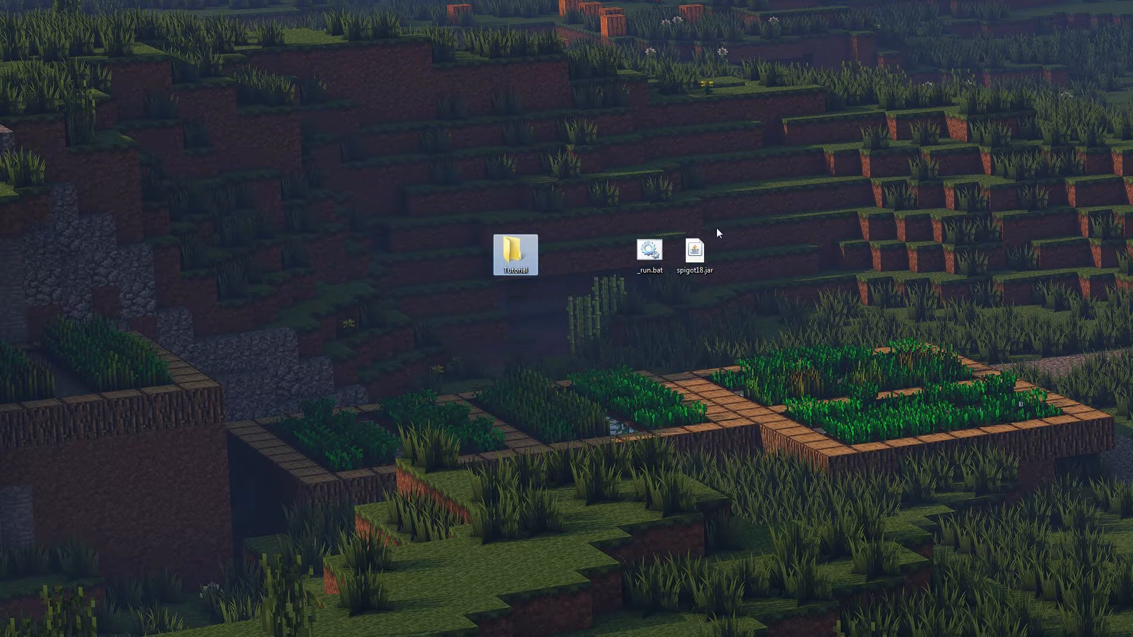
Move _run.bat and spigot18.jar into the Tutorial folder and open that folder.
drag(765, 289, 511, 263)
double_click(511, 263)
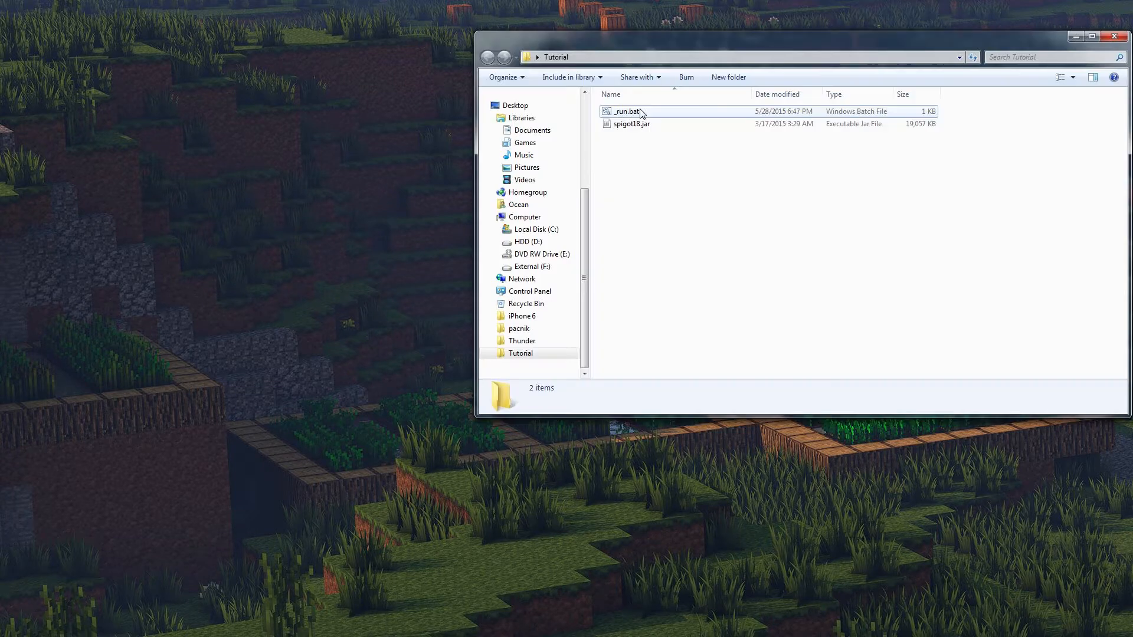
Create a new text document named run.txt in the Tutorial folder.
right_click(645, 176)
mouse_move(759, 354)
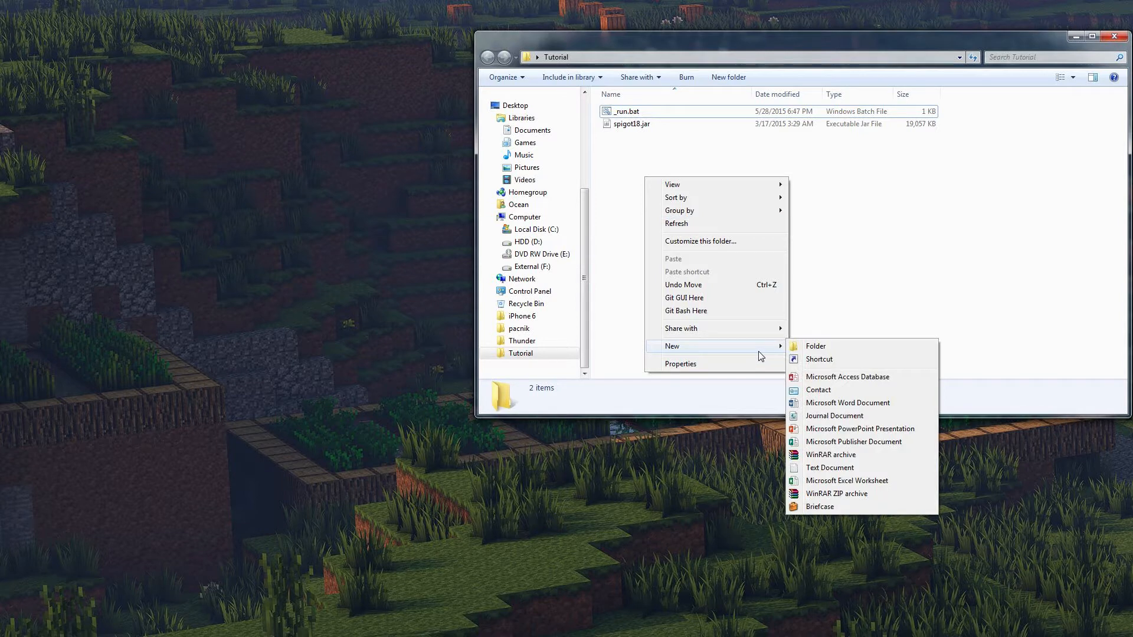
click(829, 466)
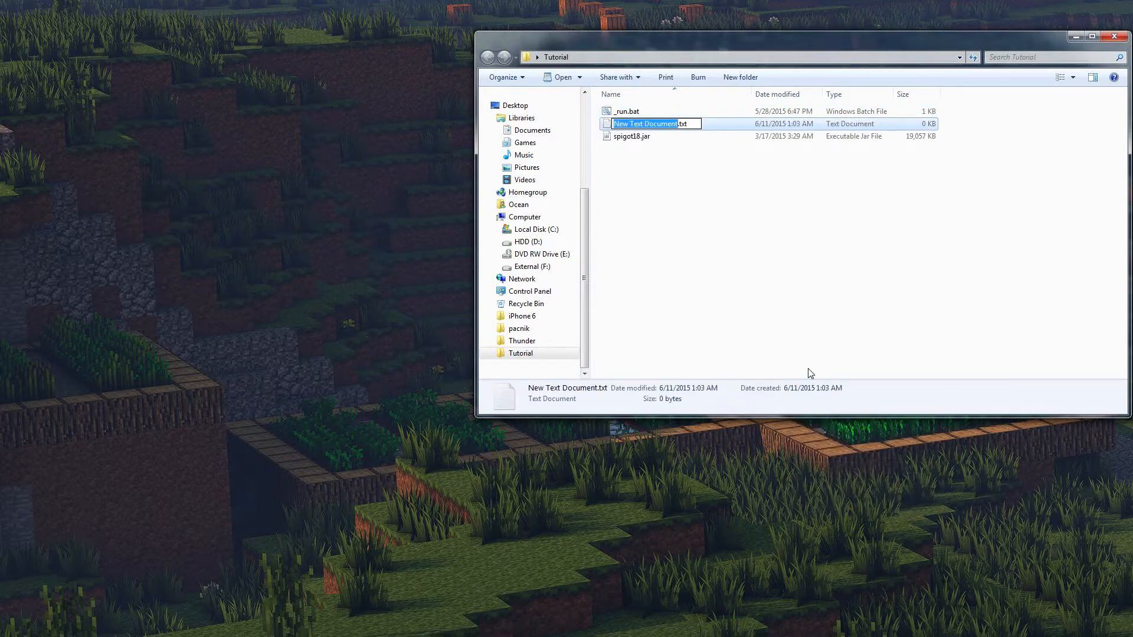
text(run)
key(Return)
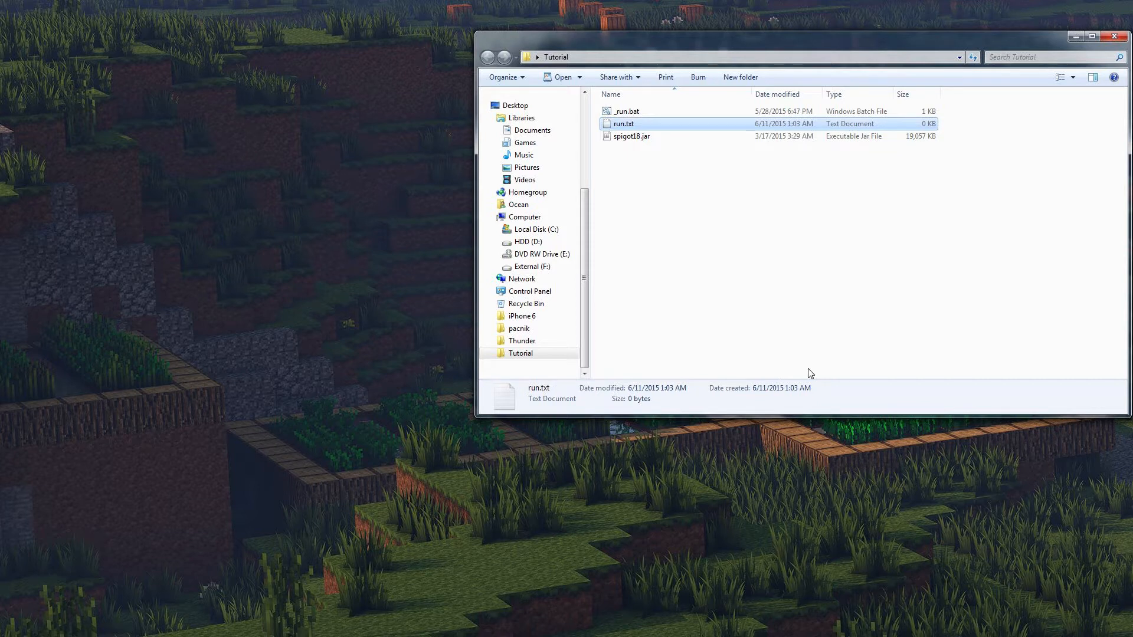
Change the run.txt file's extension to .bat and accept the extension change.
click(630, 129)
key(End)
key(BackSpace)
key(BackSpace)
key(BackSpace)
text(bat)
key(Return)
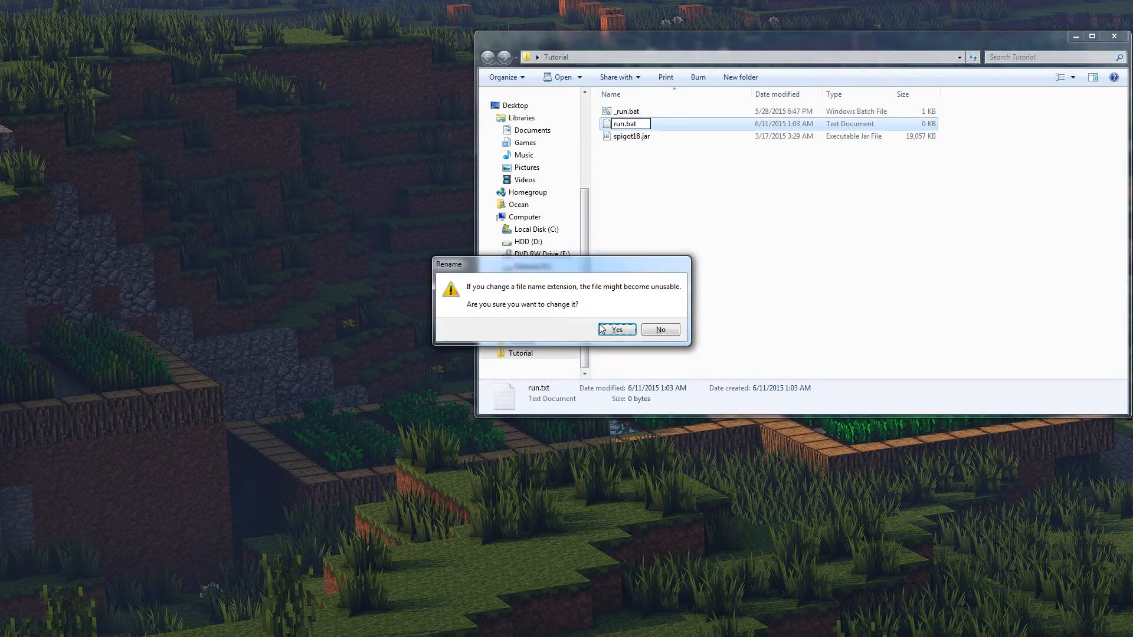
click(616, 329)
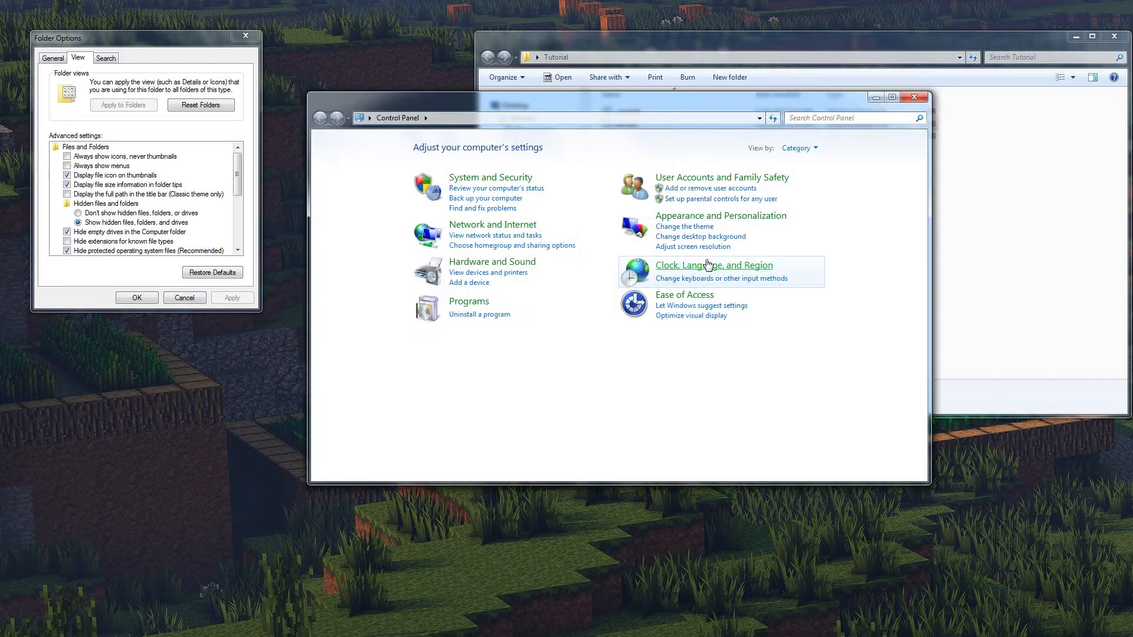
Search the Control Panel for "exten" and bring up the view settings of Folder Options.
click(838, 118)
text(exten)
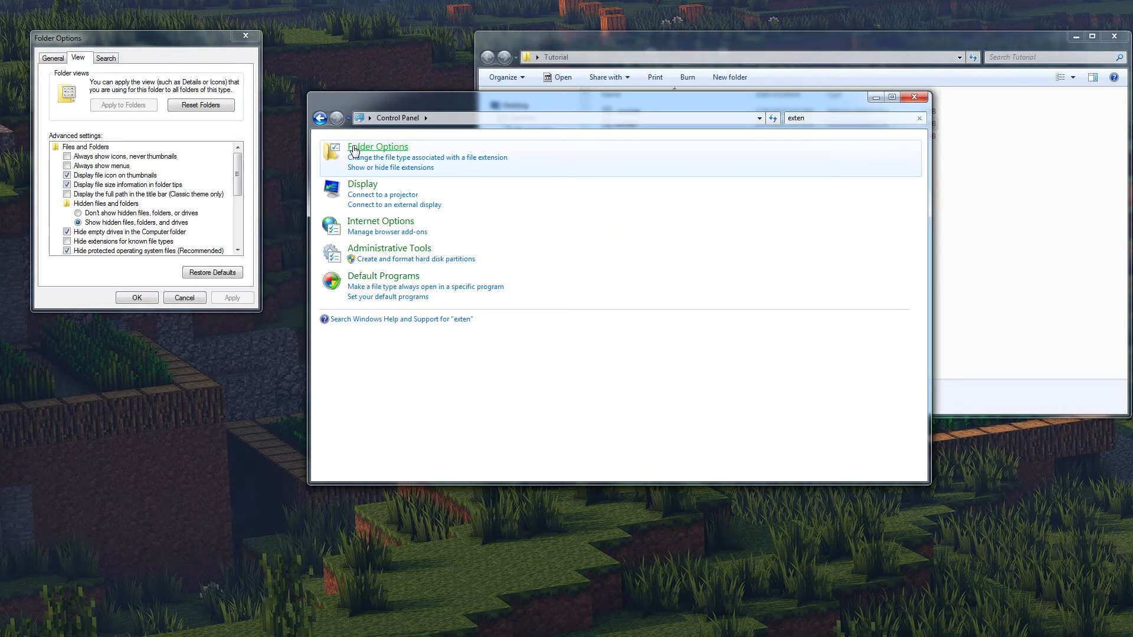
click(363, 145)
drag(130, 41, 138, 72)
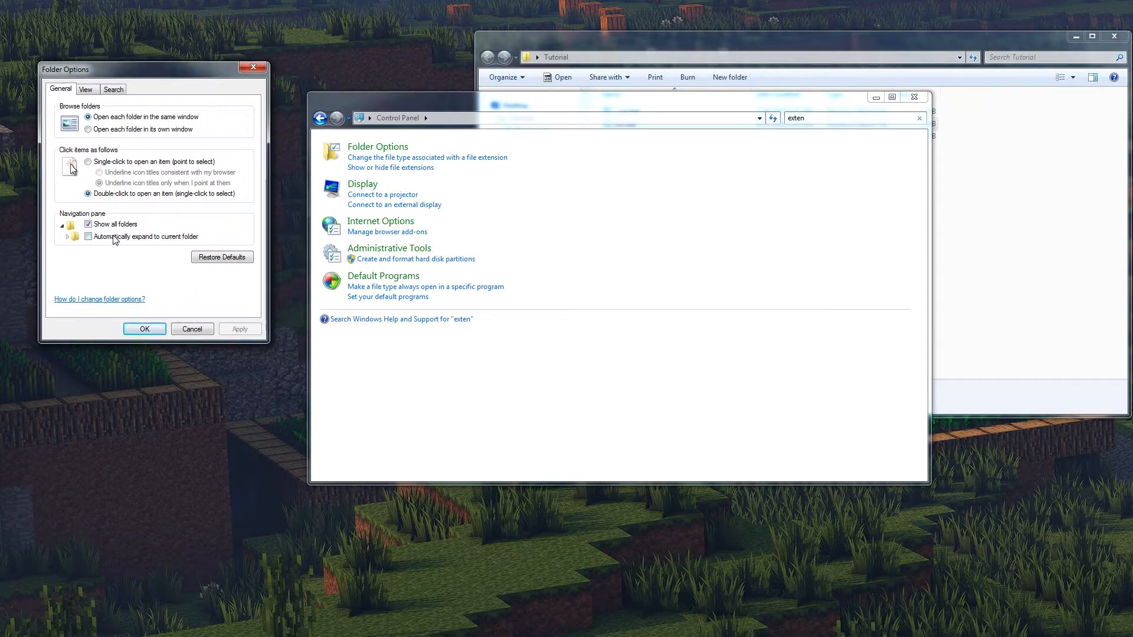
click(86, 90)
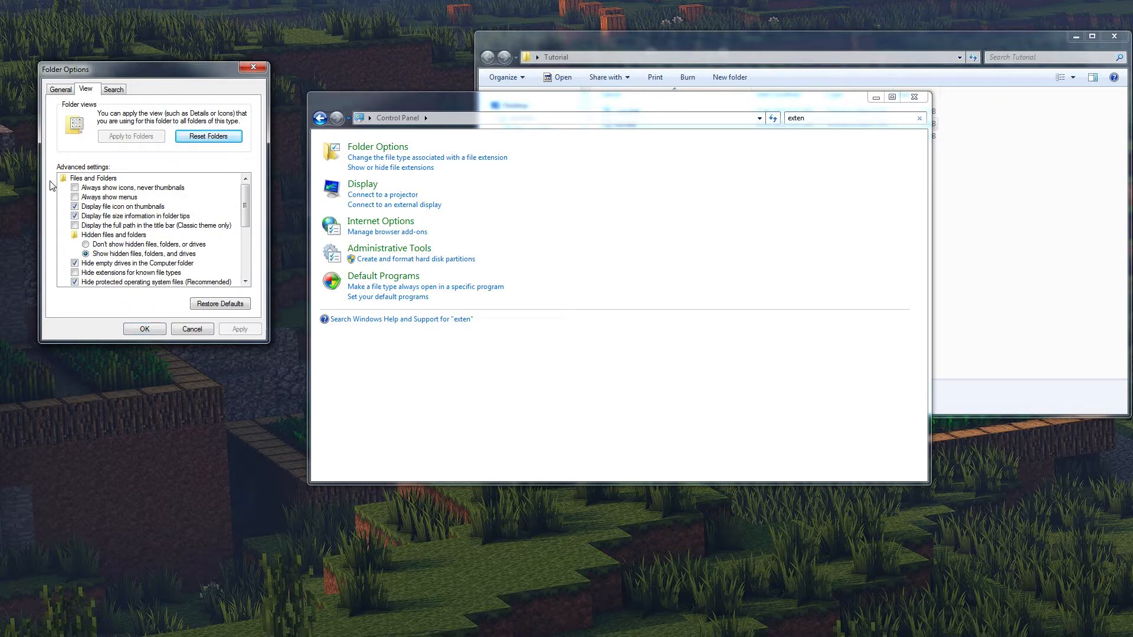
Enable "Hide extensions for known file types" in the advanced folder settings and apply it.
scroll(241, 204, down, 2)
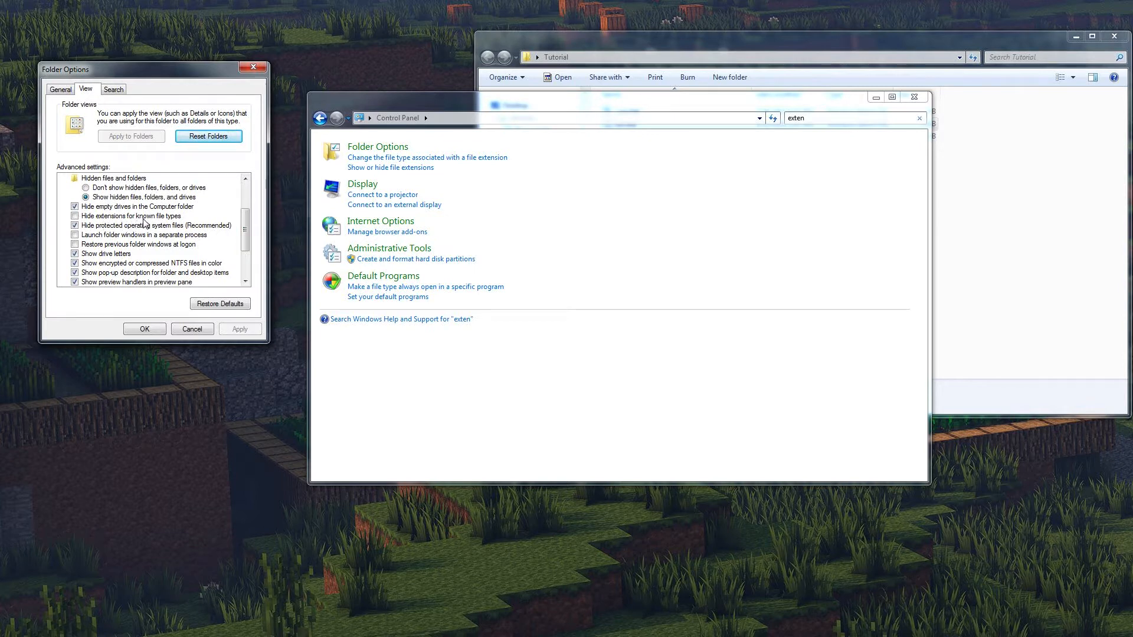
click(76, 217)
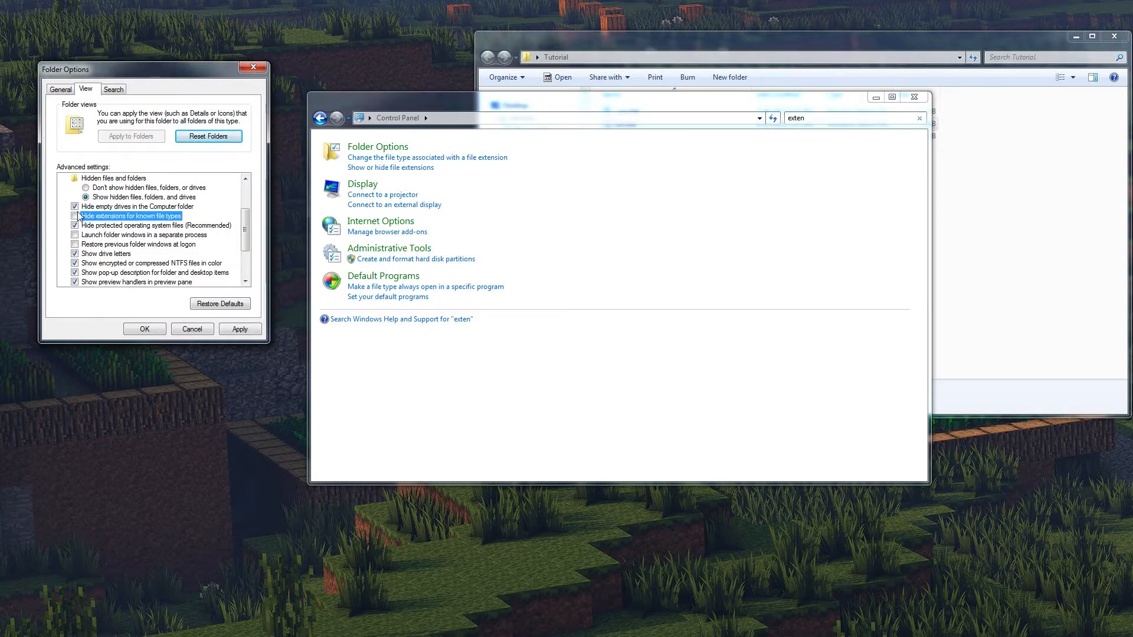
click(76, 216)
click(239, 331)
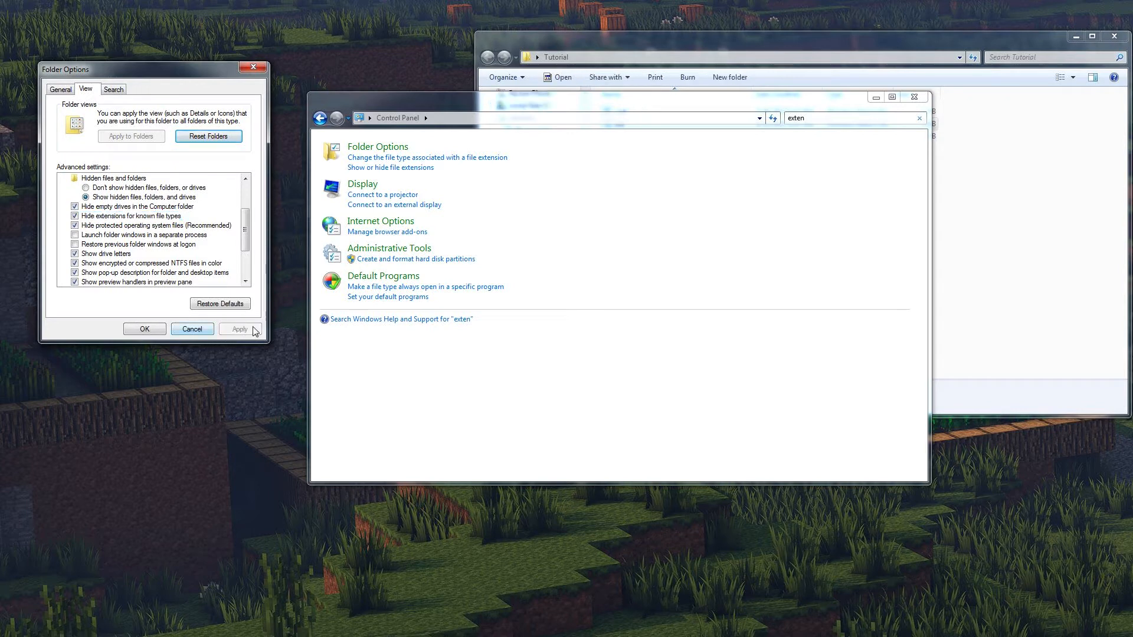
Delete the empty run batch file from the Tutorial folder.
click(991, 239)
click(643, 124)
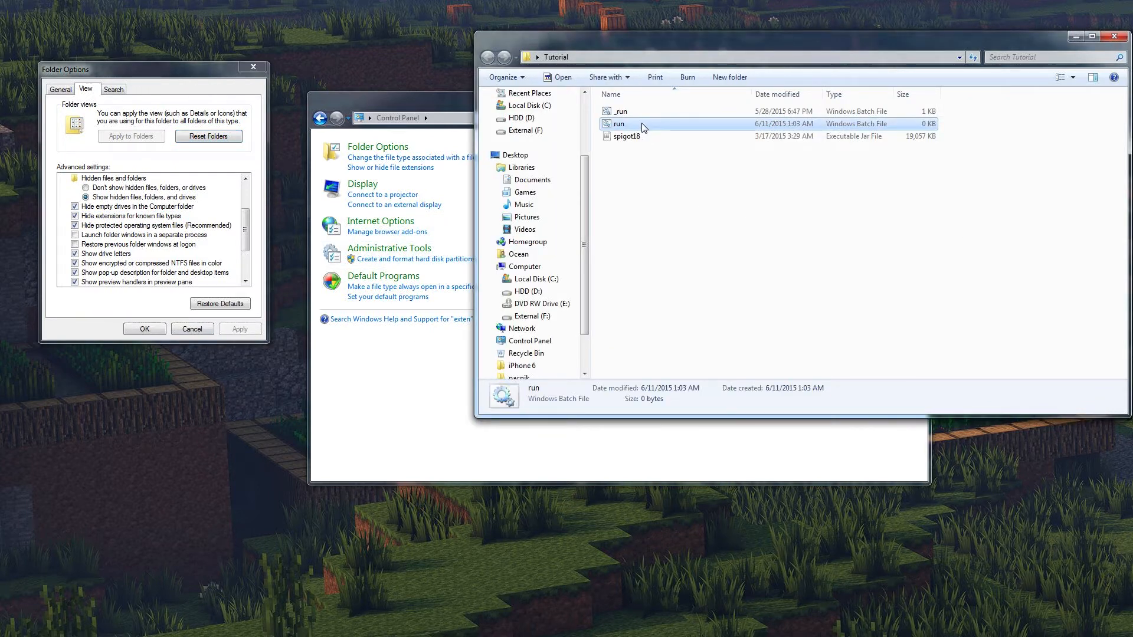
key(Delete)
Create a new text document named run in the Tutorial folder, entering no extension.
right_click(631, 203)
mouse_move(674, 370)
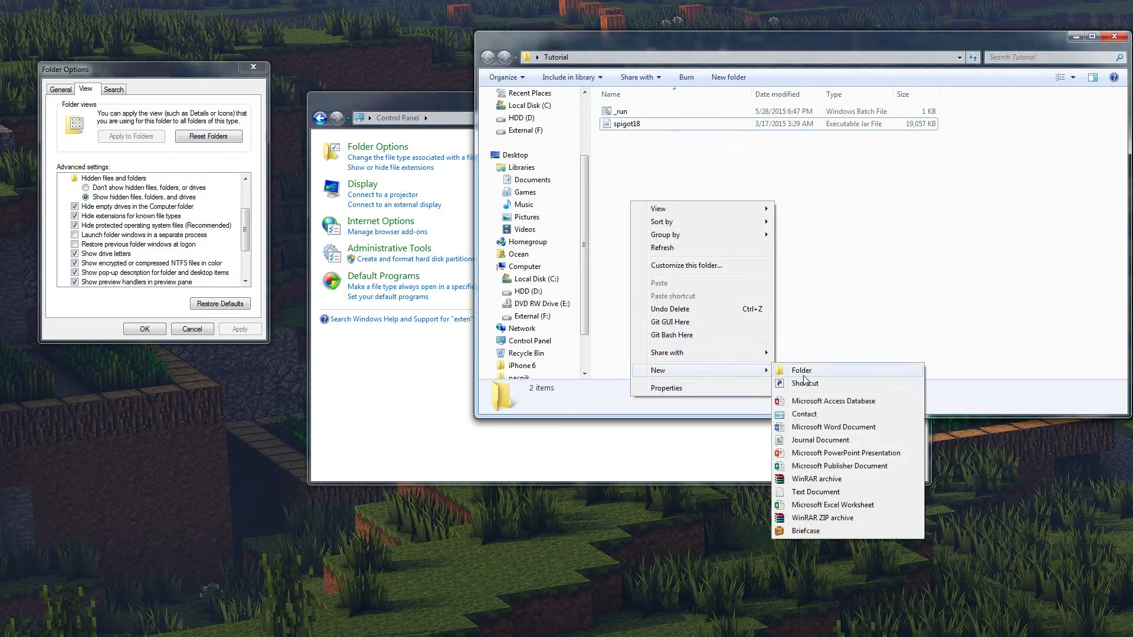
click(802, 488)
text(run)
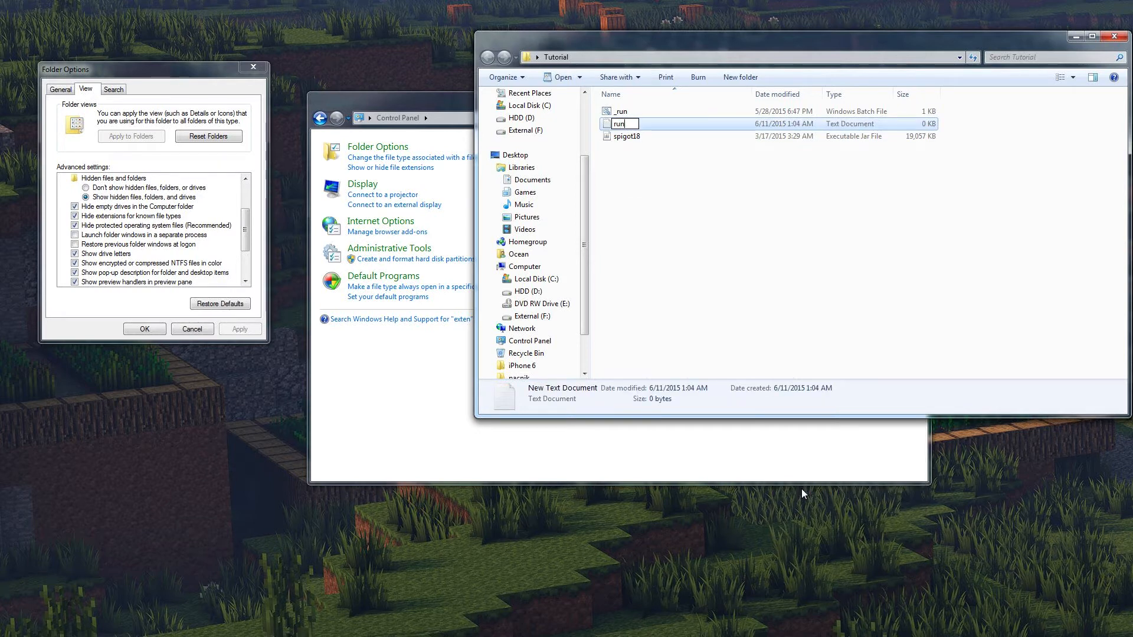
key(Return)
Rename the run text document as run.bat while known file extensions are hidden.
mouse_move(624, 128)
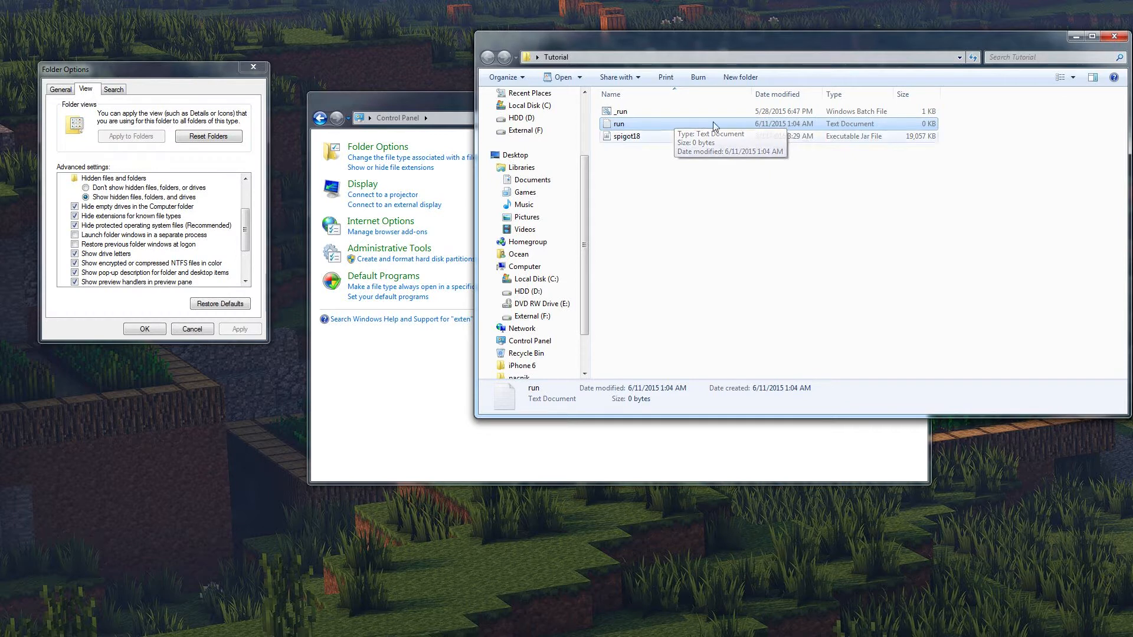
click(619, 126)
key(Right)
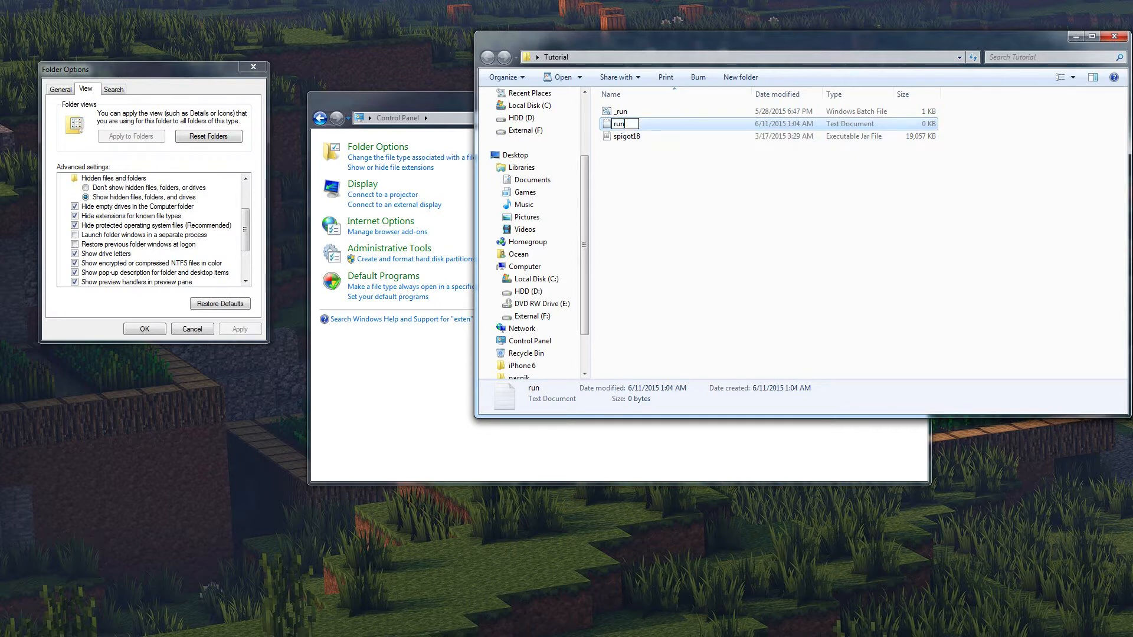
text(.bat)
key(Return)
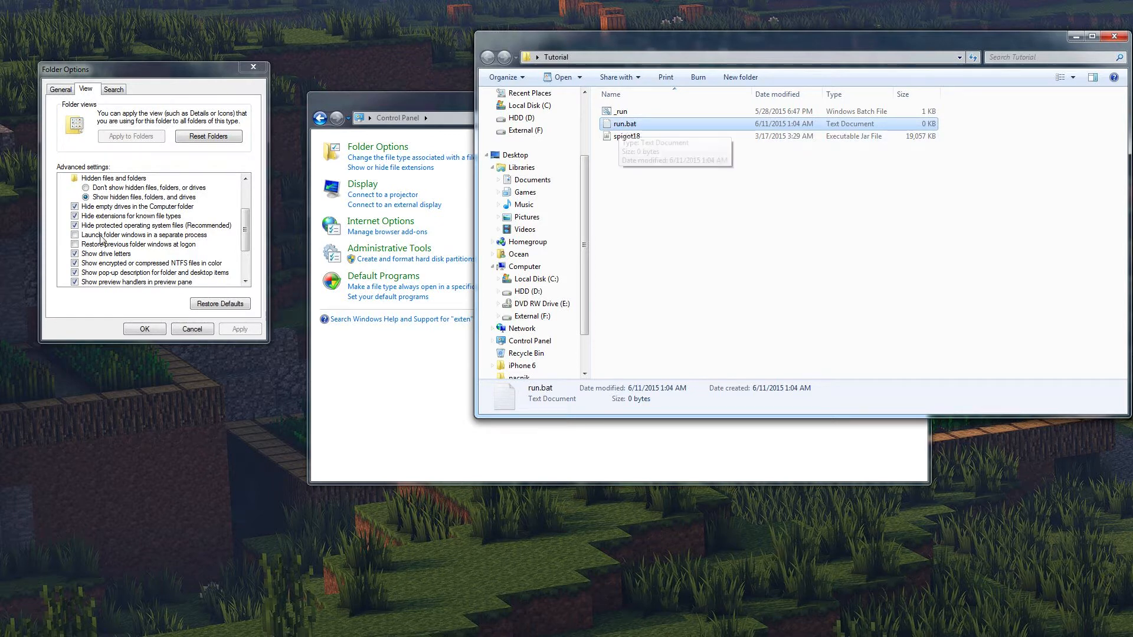
Disable "Hide extensions for known file types" in Folder Options and apply the change.
click(76, 217)
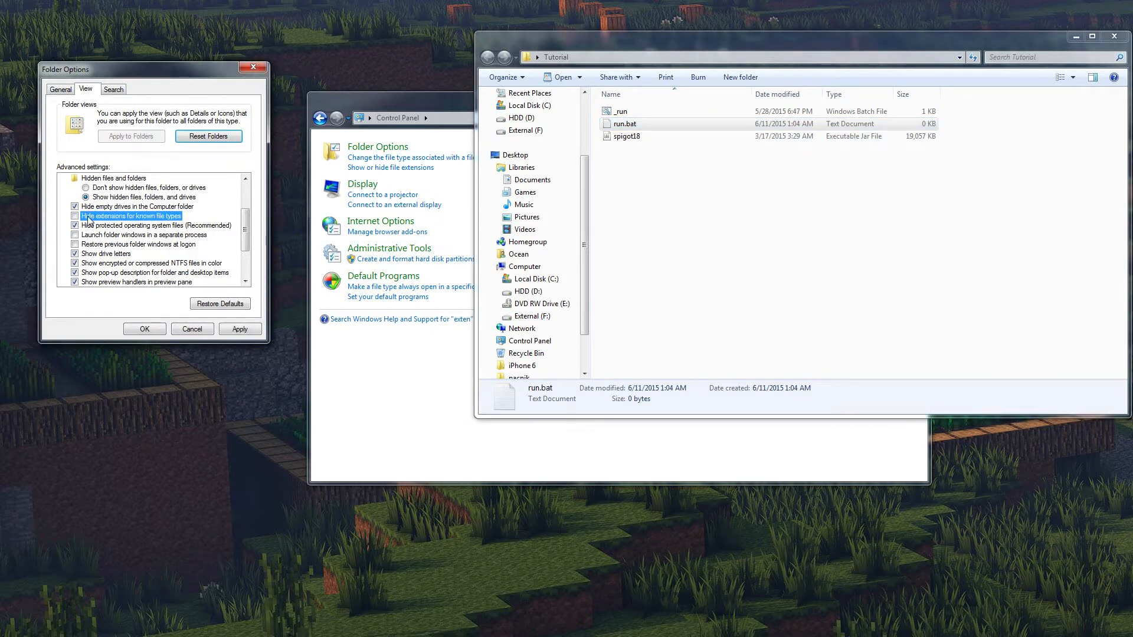
click(238, 329)
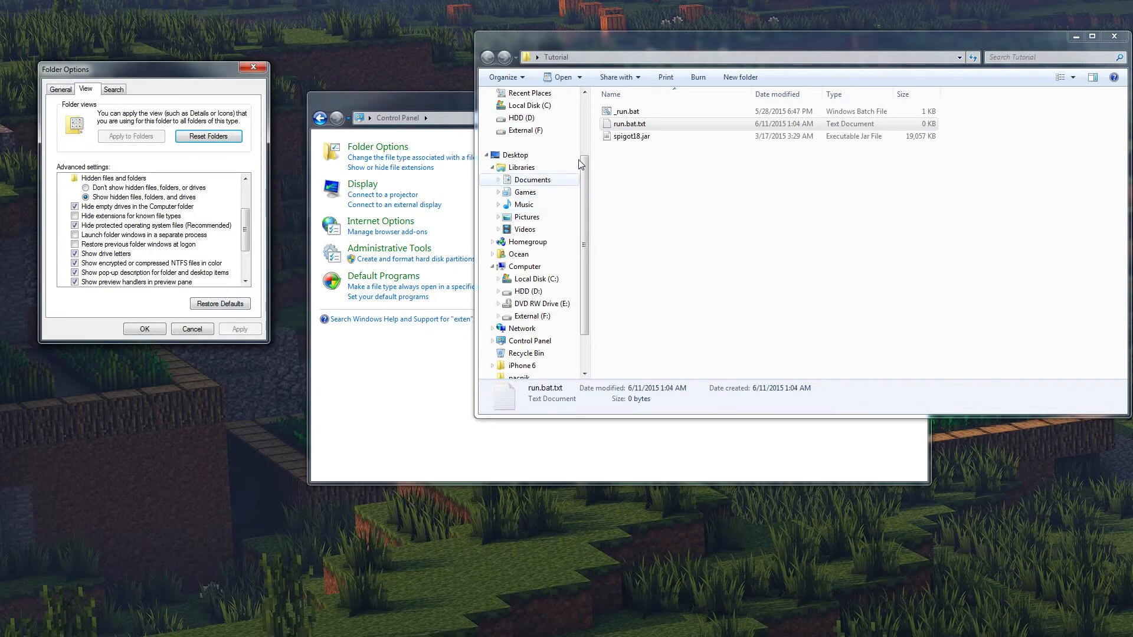
Remove the extra .txt extension so the file is named run.bat, accepting the extension change.
click(630, 127)
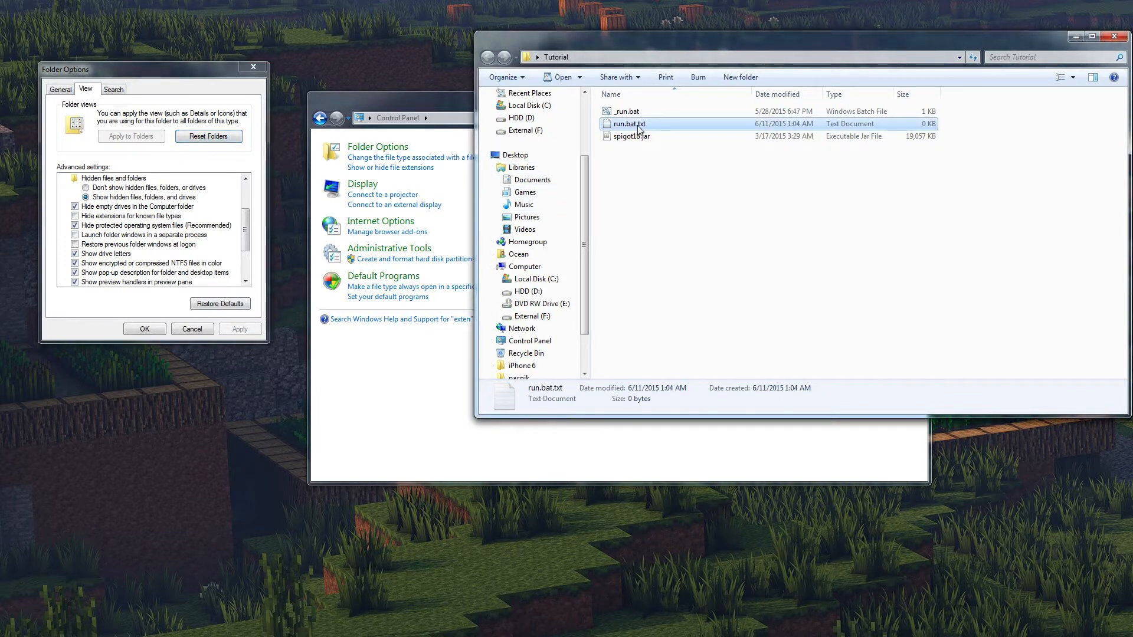
click(631, 125)
double_click(642, 124)
key(BackSpace)
key(Return)
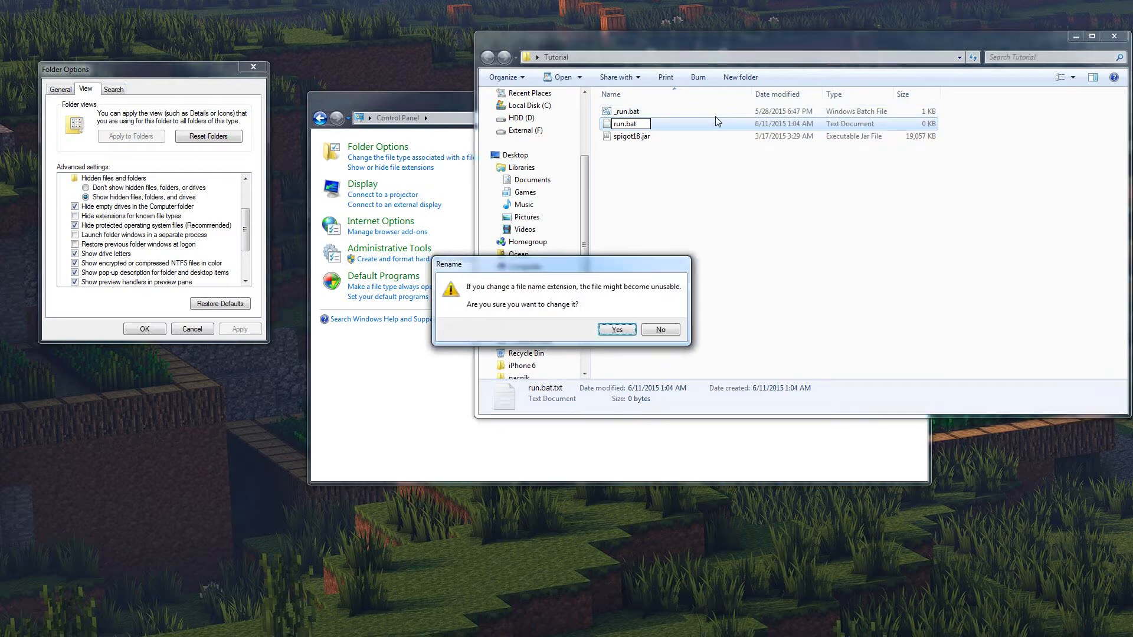
key(Return)
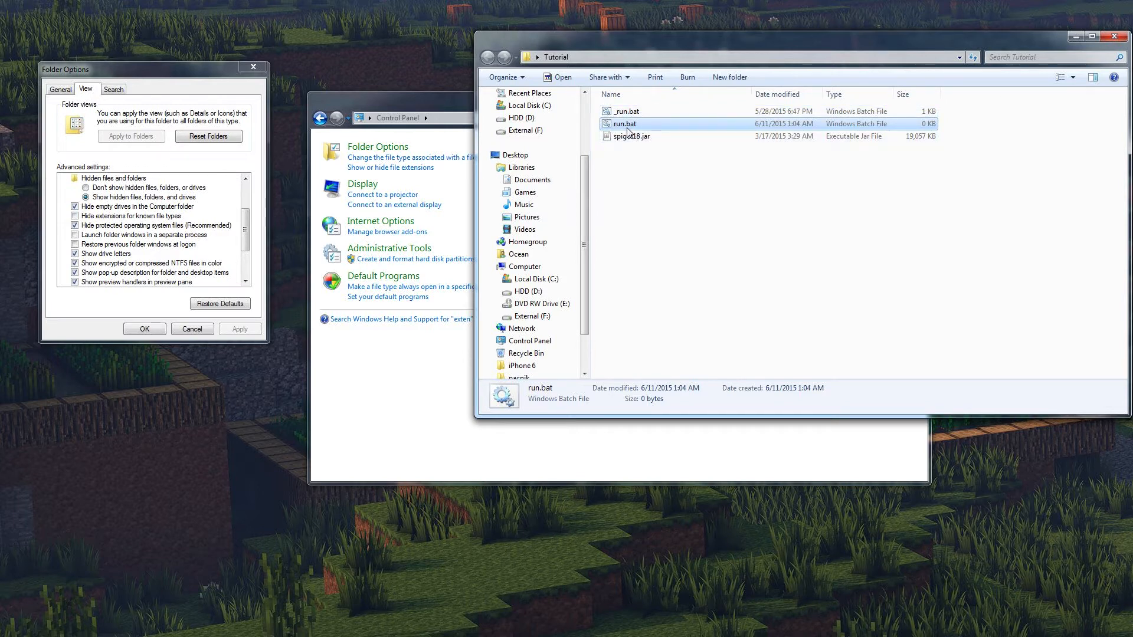
Open run.bat for editing in Notepad and enter the start of the launch command, "java -Xms1G -Xmx2G".
right_click(629, 126)
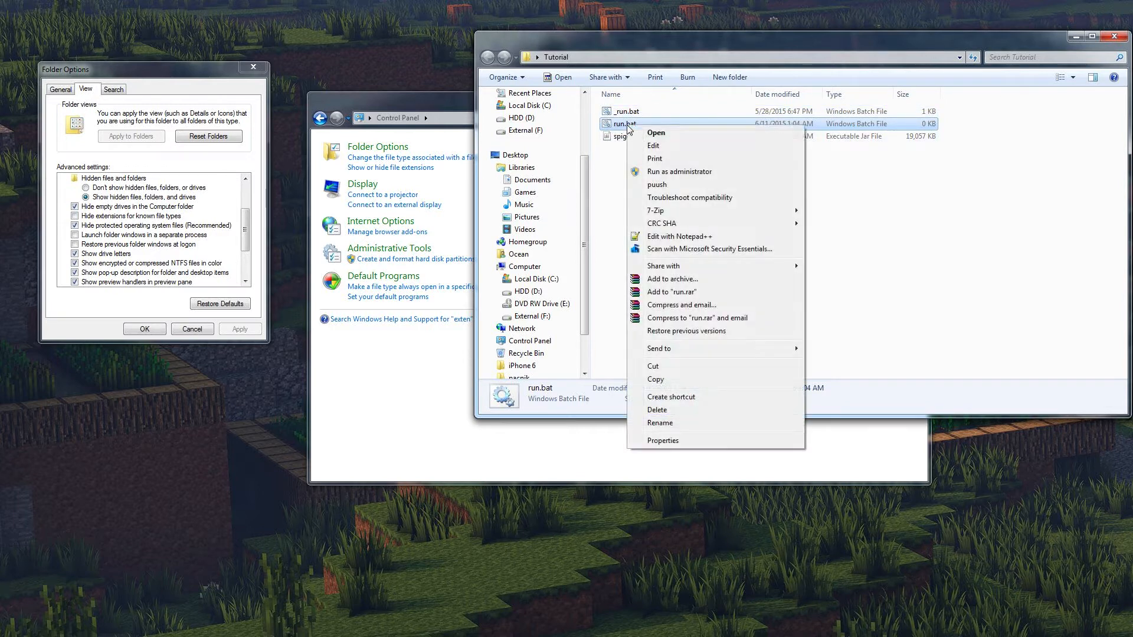
click(649, 146)
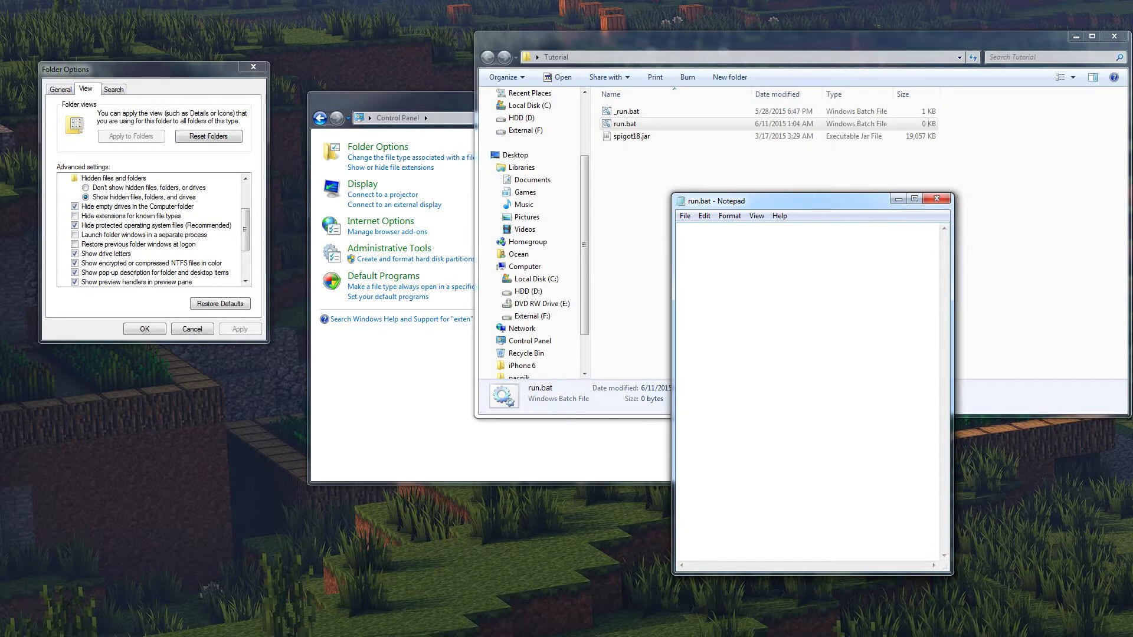
text(java -Xms)
text(1G)
key(BackSpace)
text(024M)
key(BackSpace)
key(BackSpace)
key(BackSpace)
text(00M)
key(BackSpace)
key(BackSpace)
key(BackSpace)
text(G -Xmx2)
Complete the launch command in run.bat with "-jar spigot18.jar -o true".
drag(753, 228, 739, 228)
click(748, 227)
text(jar spigot18.jar -o true)
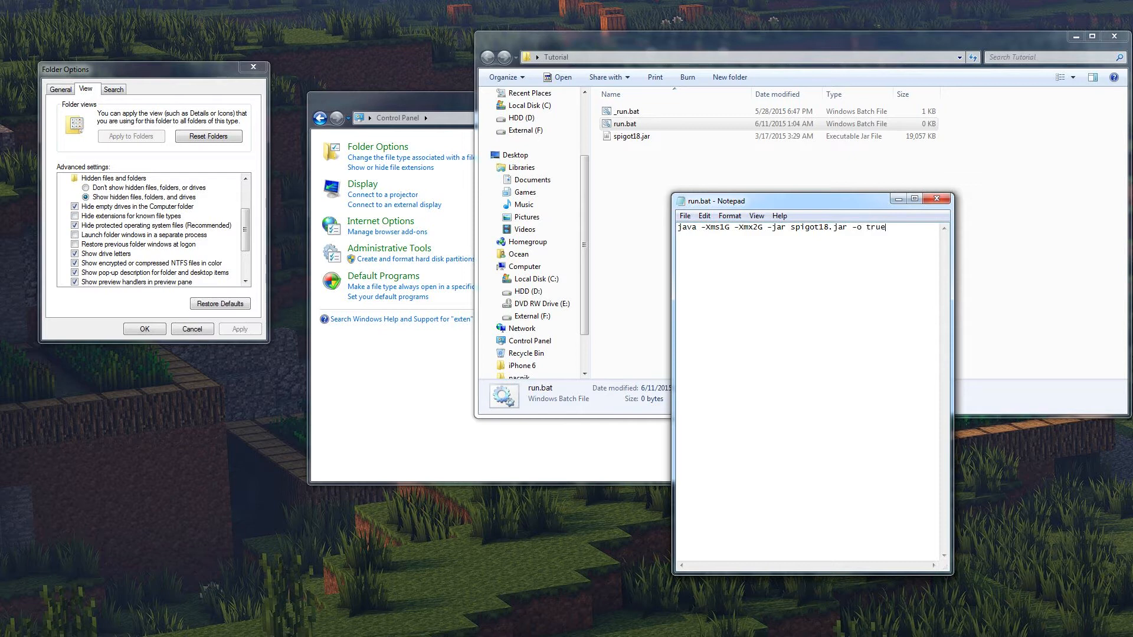
Close the finished run.bat script and delete the old _run.bat from the Tutorial folder.
click(936, 198)
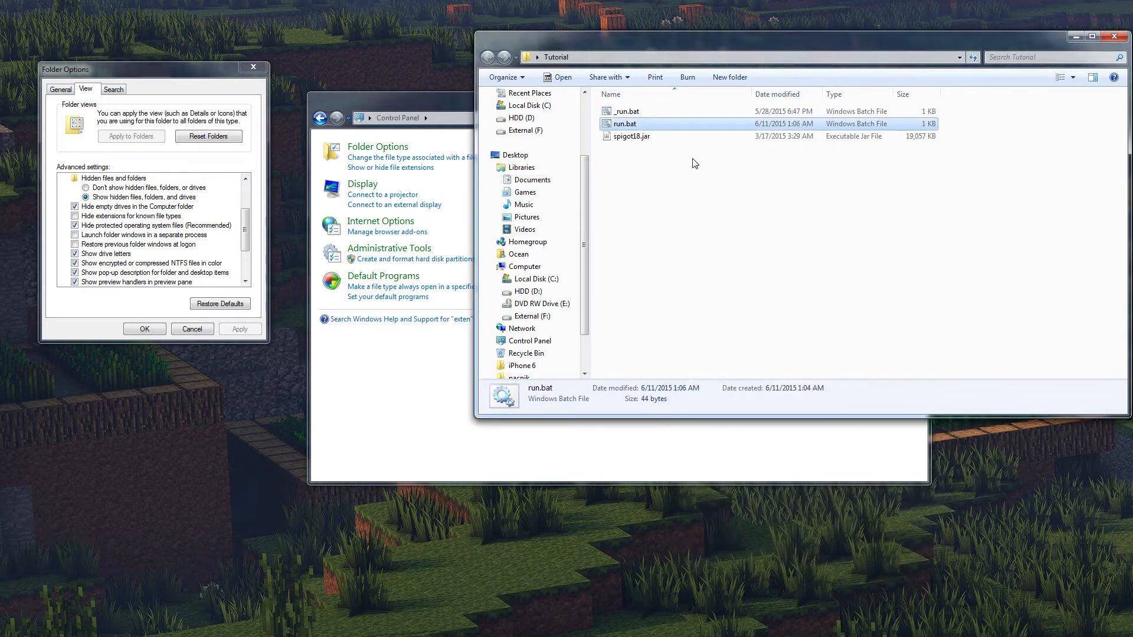
click(653, 112)
key(Delete)
click(630, 116)
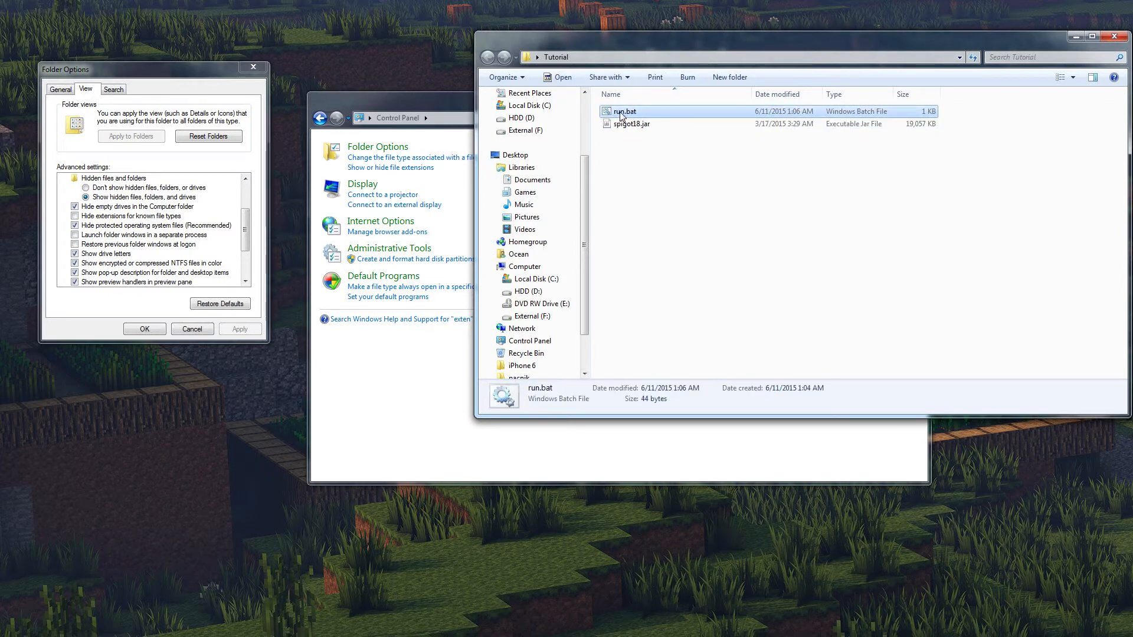
Run run.bat once, add a PAUSE line below the launch command in the script, and close the saved file.
double_click(624, 115)
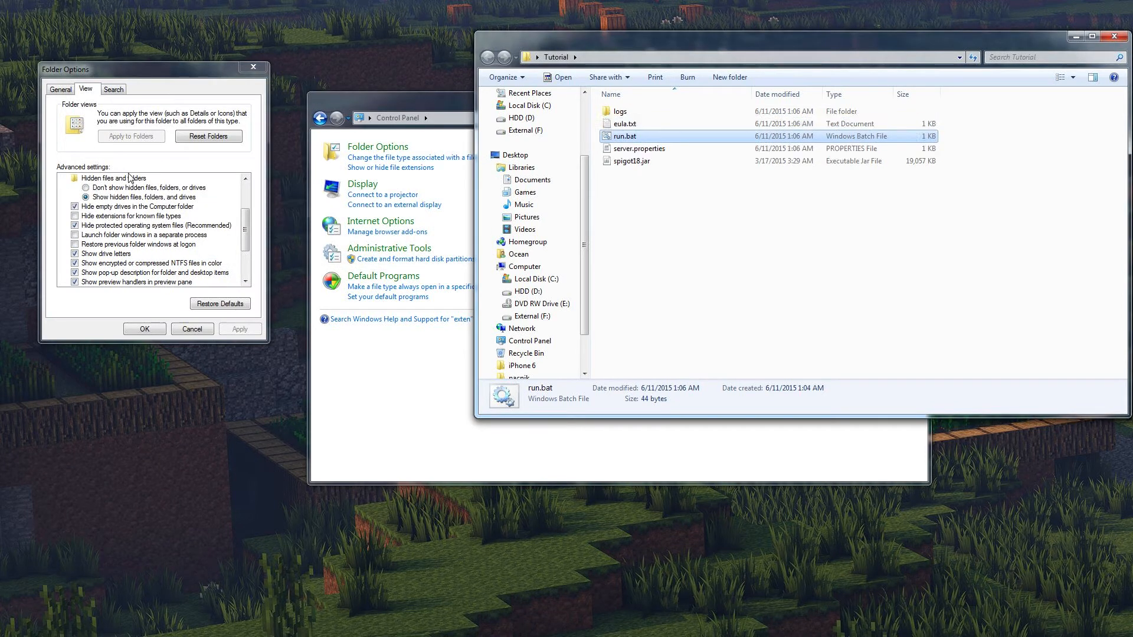
right_click(617, 138)
click(624, 159)
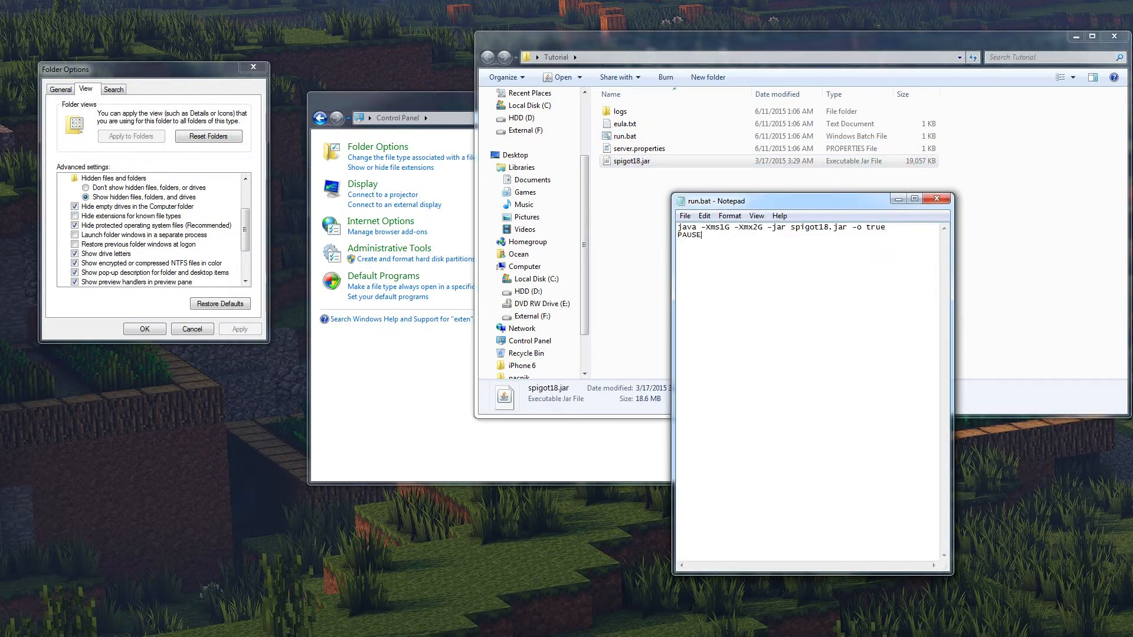
click(937, 198)
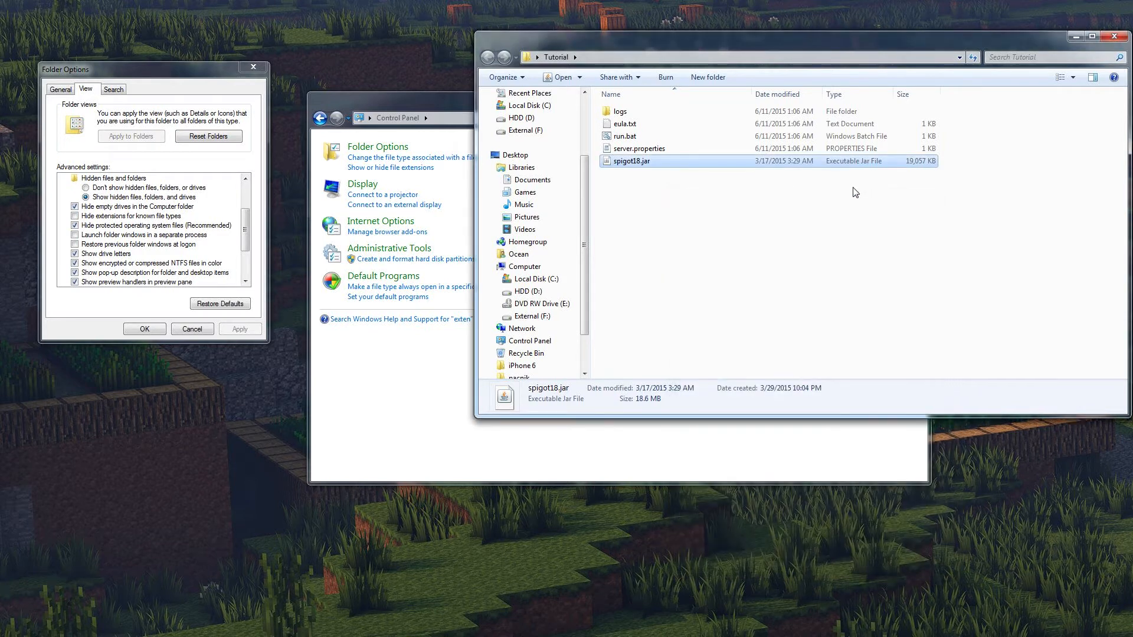
Run run.bat again, dismiss its paused console, and view the contents of server.properties.
double_click(650, 137)
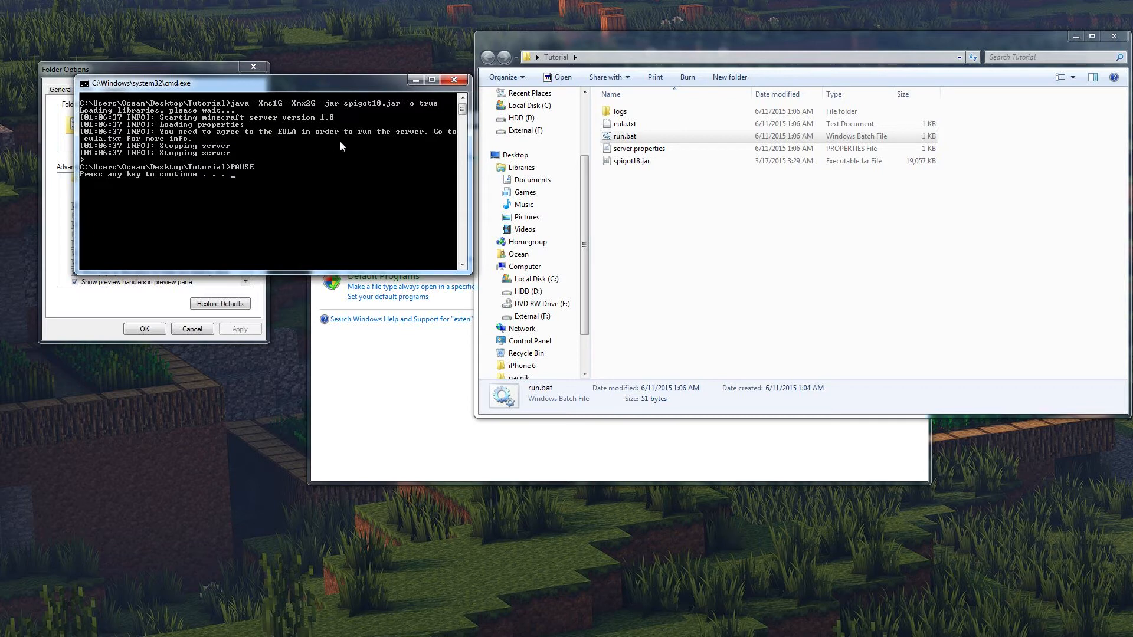
key(space)
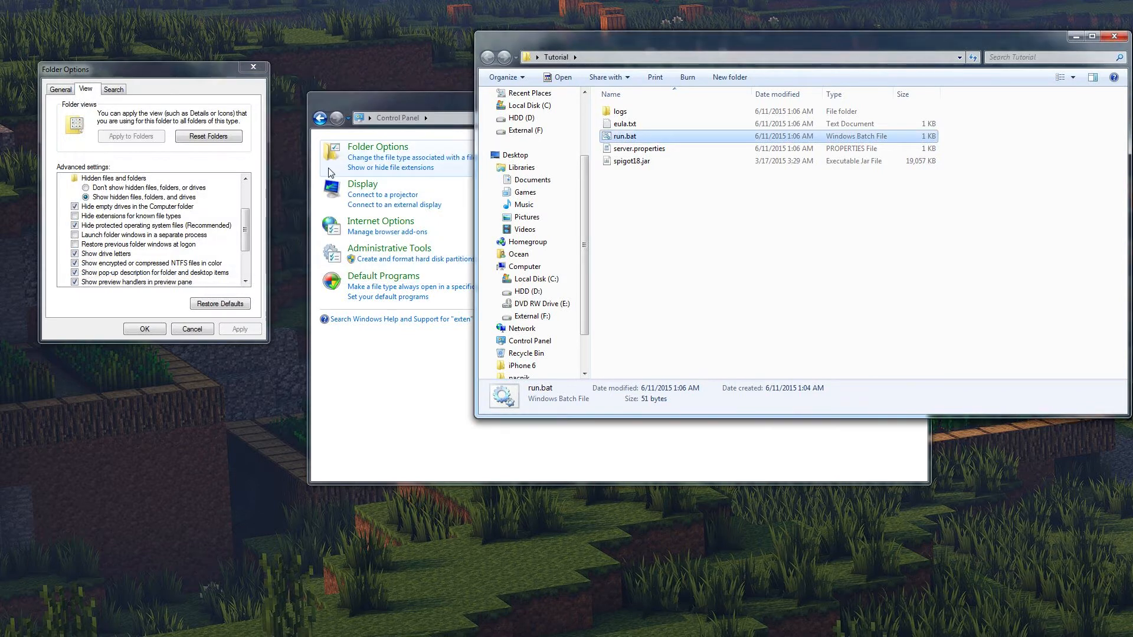
double_click(640, 149)
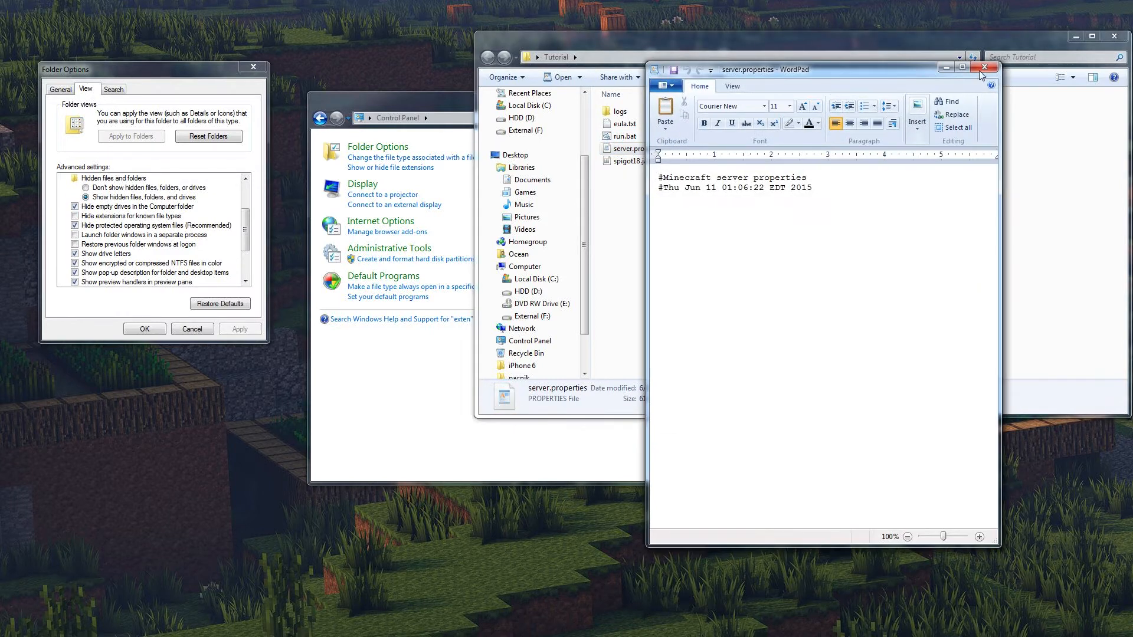
click(996, 55)
Accept the EULA by setting eula=true in eula.txt, and save and close the file.
click(625, 125)
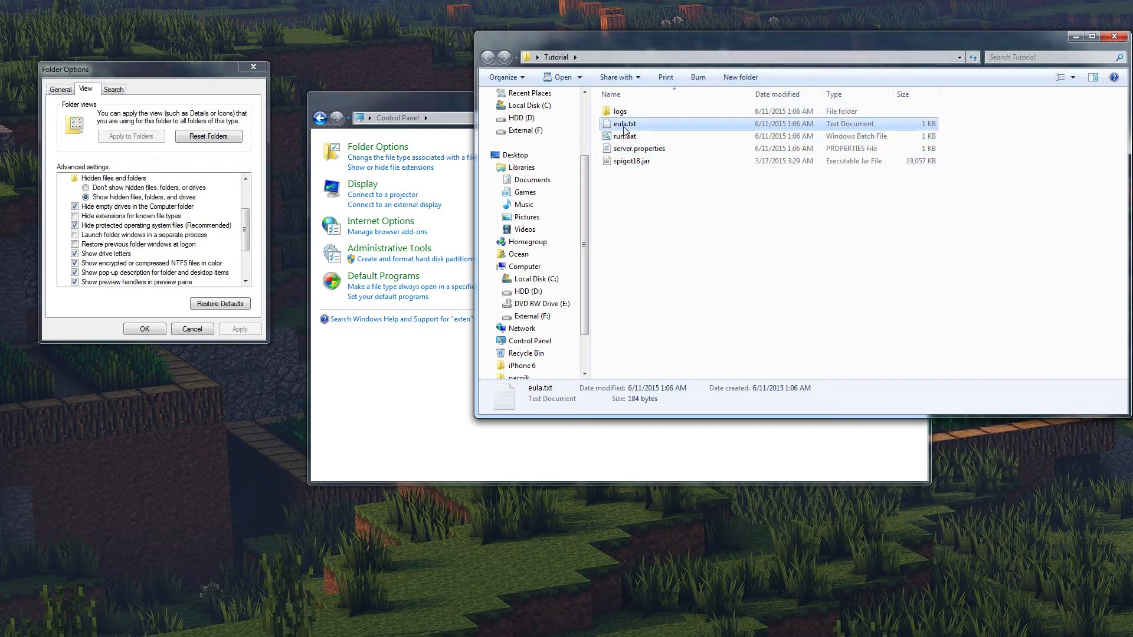
double_click(624, 127)
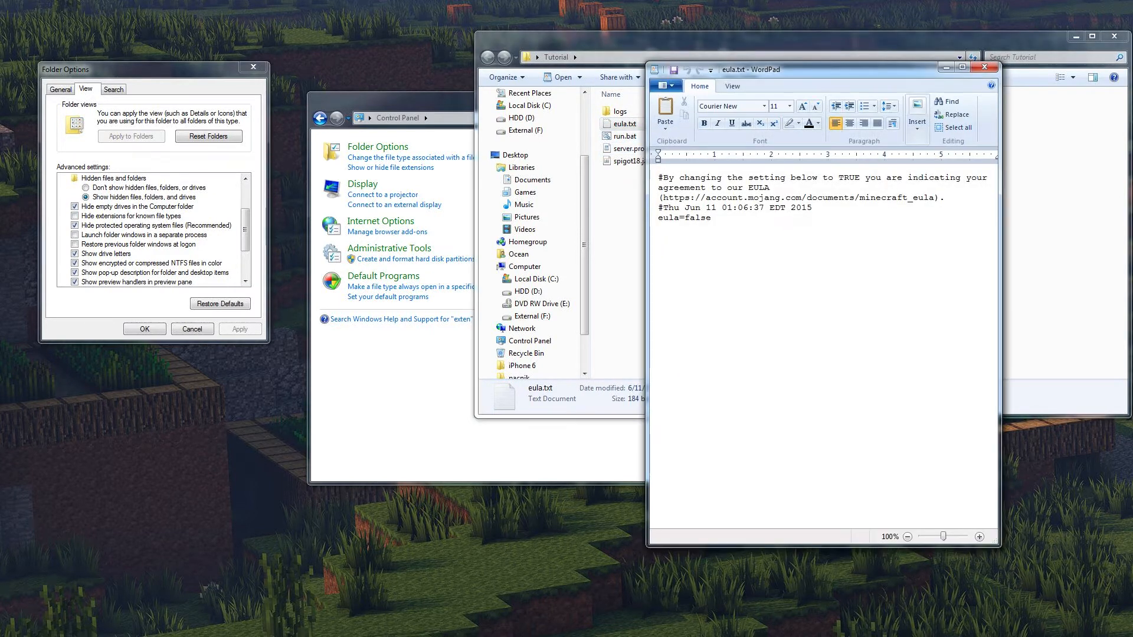
double_click(698, 218)
text(tru)
key(ctrl+s)
drag(663, 198, 935, 198)
click(931, 198)
click(983, 66)
click(723, 204)
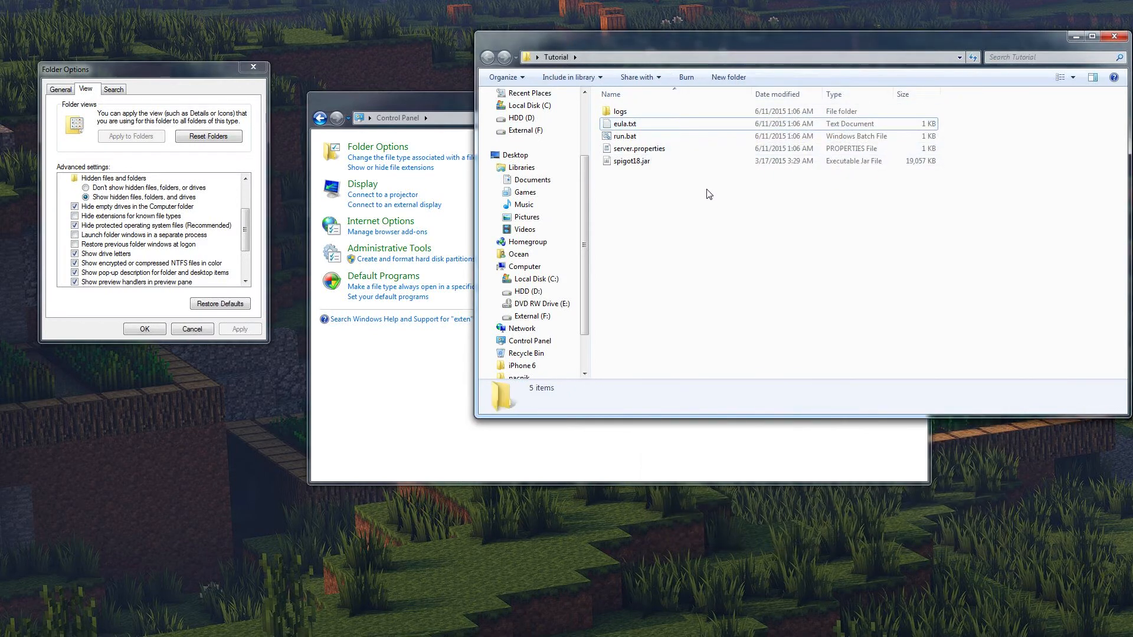
Rename run.bat as _run.bat so it sorts above the other files.
click(615, 137)
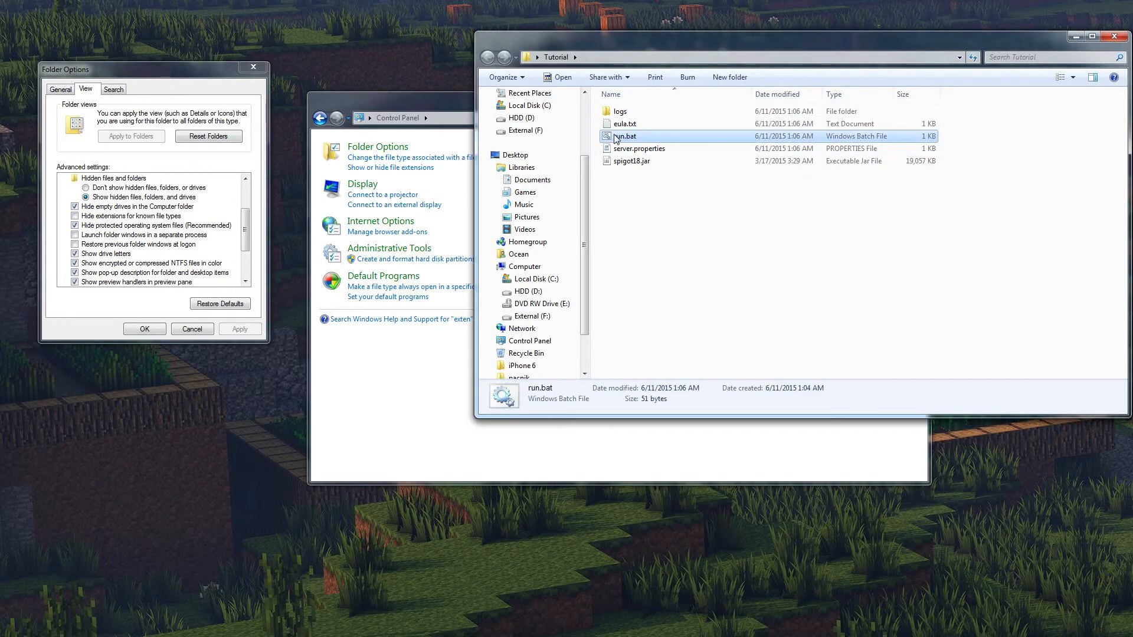
key(F2)
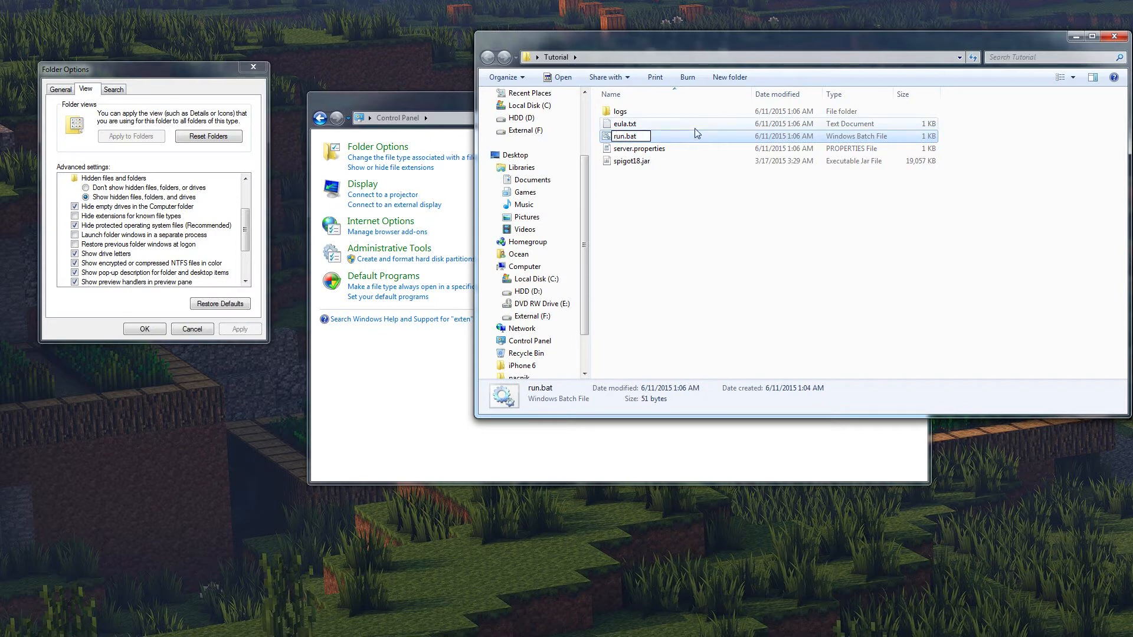
text(_)
key(Return)
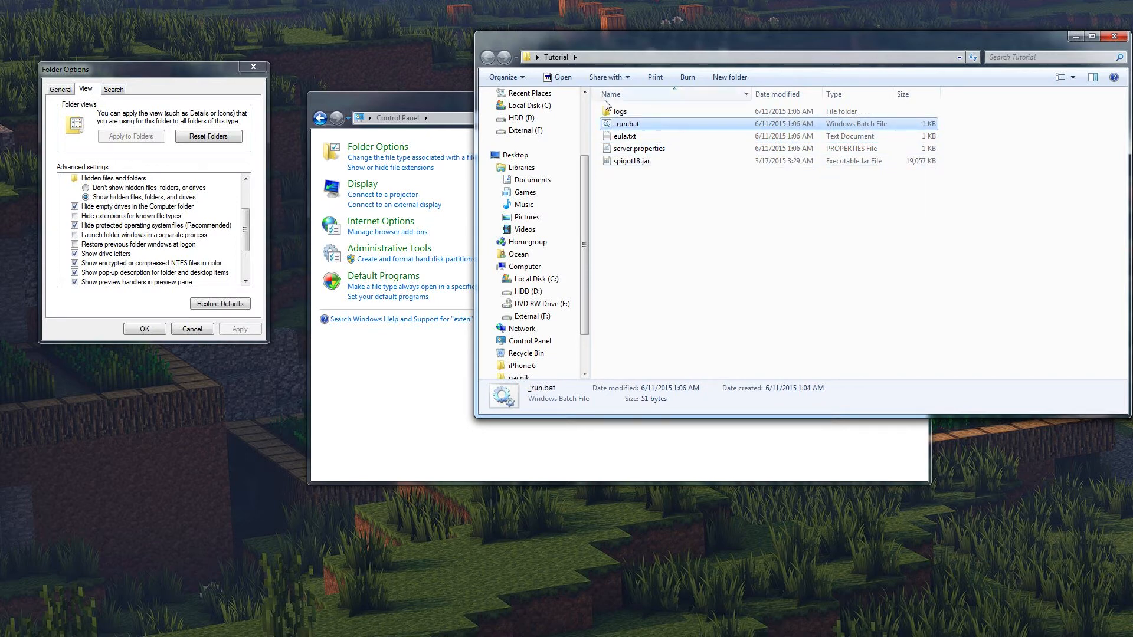
Start the server with _run.bat, and enlarge and raise its console window to show more of the log.
double_click(627, 125)
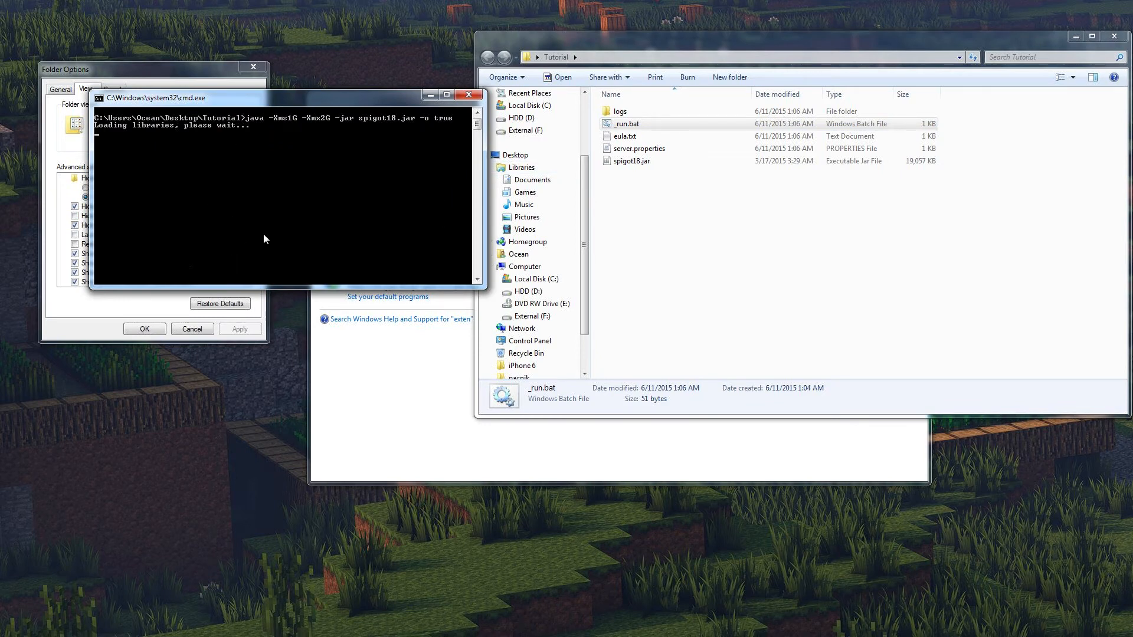
drag(289, 288, 289, 605)
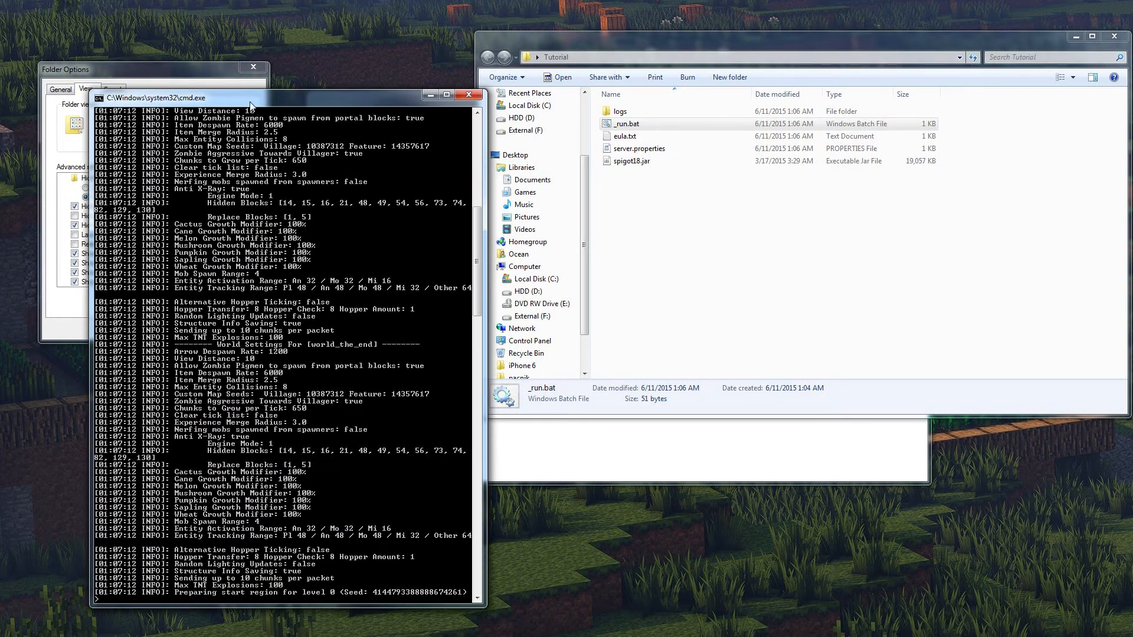
click(257, 87)
drag(277, 90, 282, 19)
Close the Folder Options and Control Panel windows, and place the lengthened server console beside the Tutorial folder window.
click(75, 78)
click(253, 69)
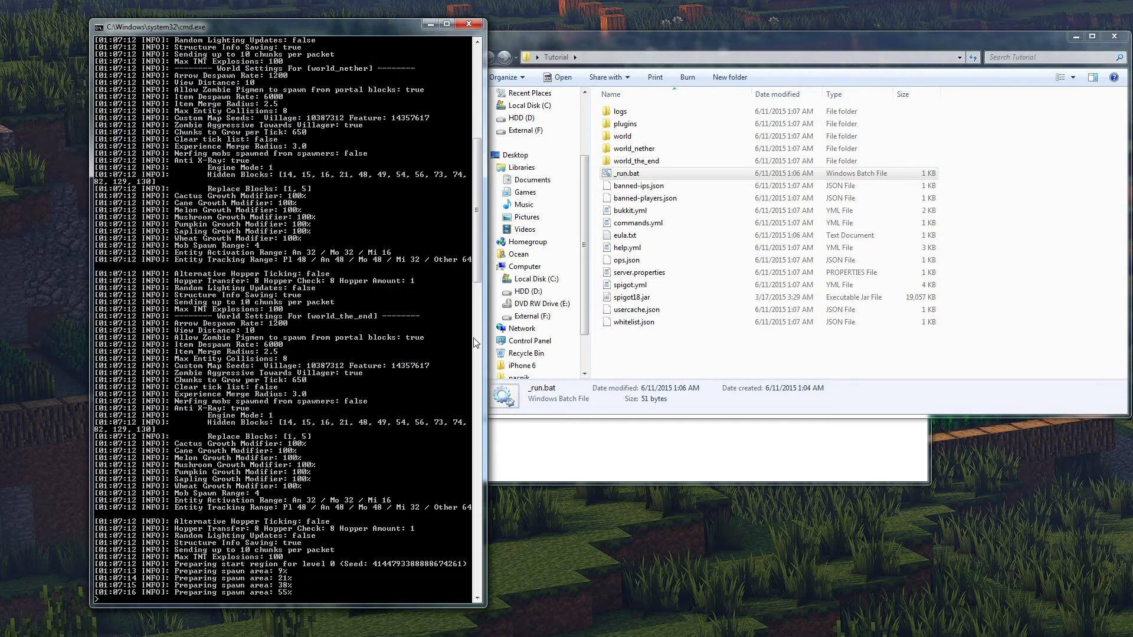
click(638, 444)
click(918, 96)
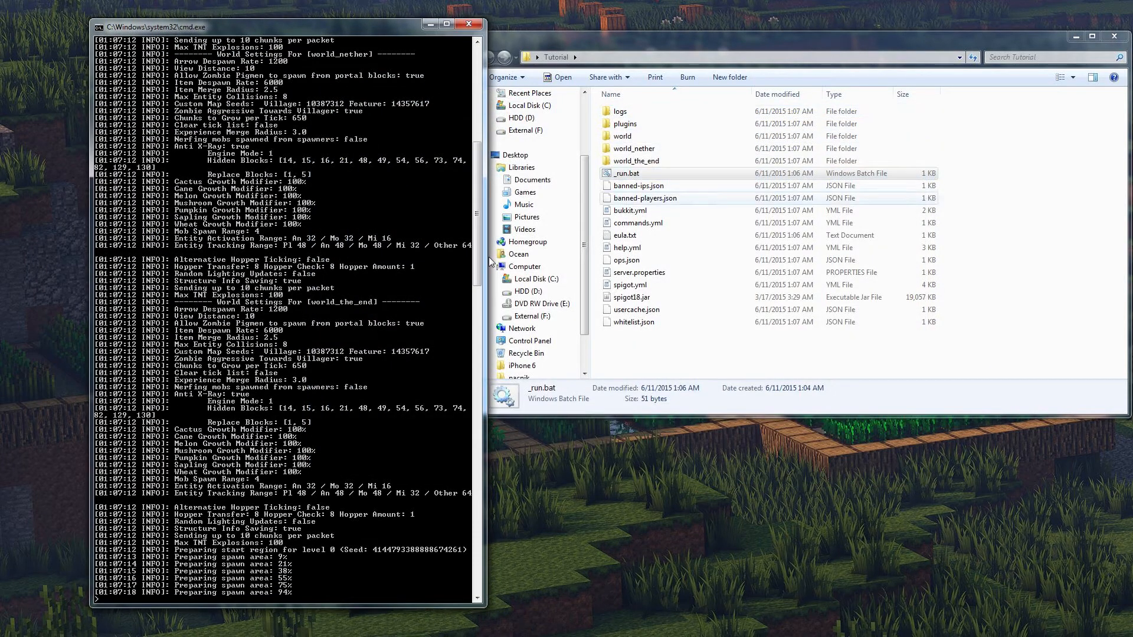
drag(247, 26, 175, 16)
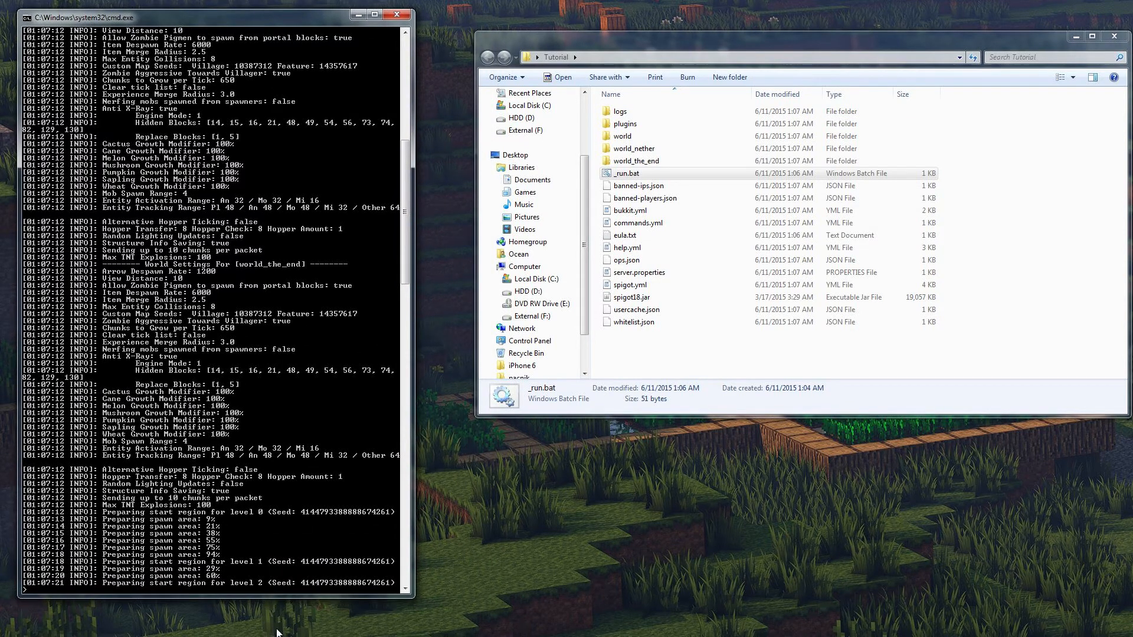
drag(270, 597, 268, 618)
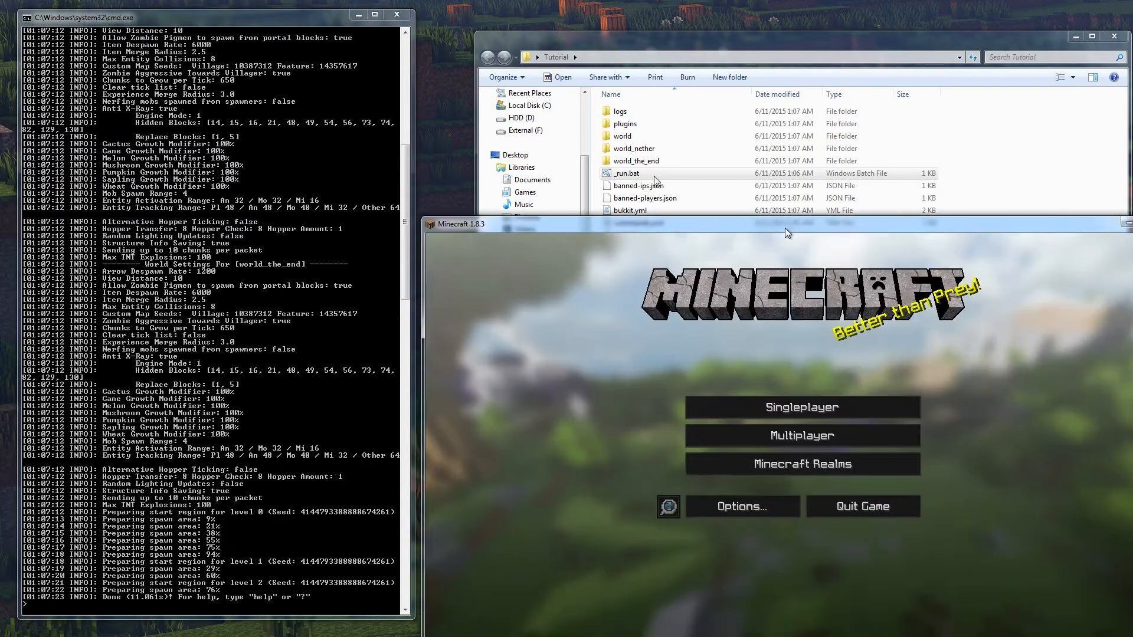
Switch to Minecraft, open the multiplayer server list, and view the server details of the existing Local entry without changing them.
drag(785, 224, 626, 176)
click(710, 395)
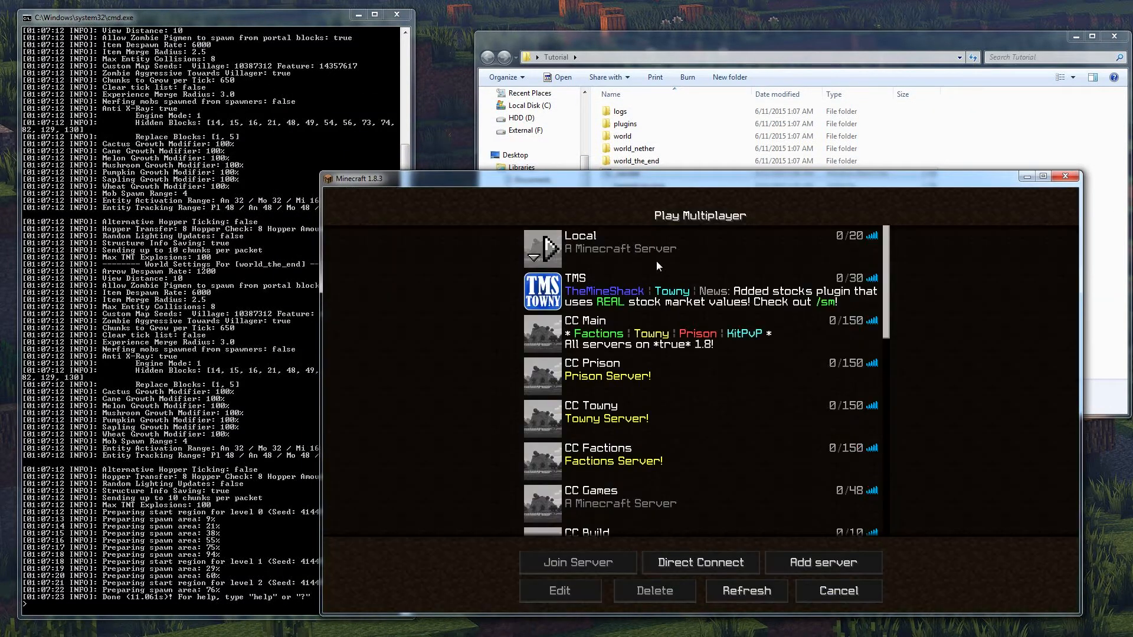
click(566, 257)
click(561, 590)
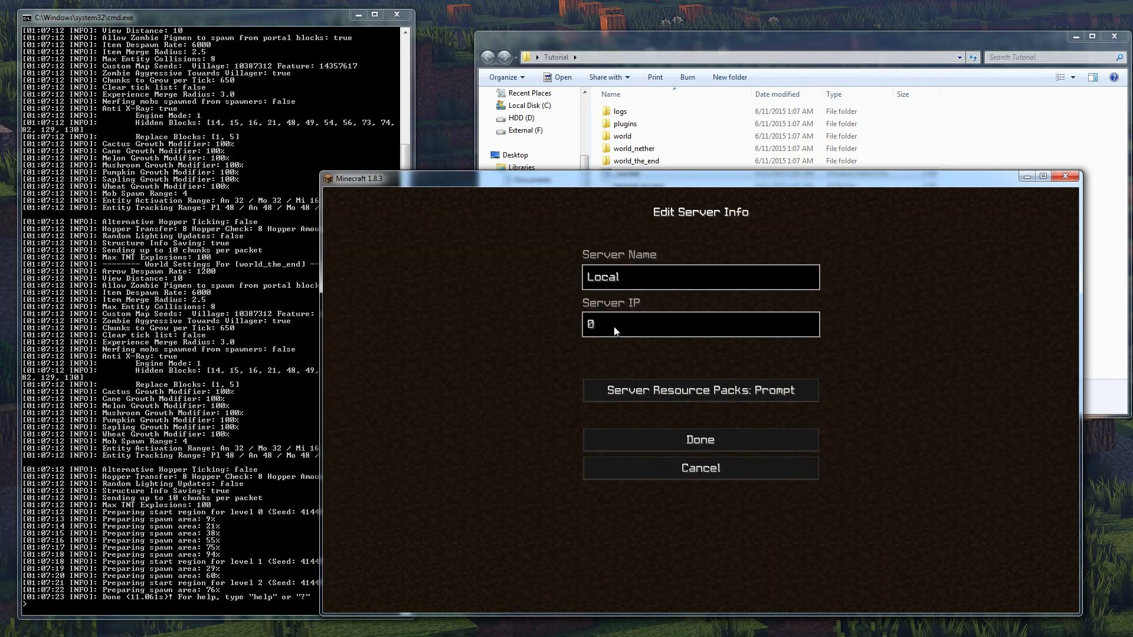
click(673, 475)
Add a multiplayer server entry named Local with the server IP 0.
click(810, 572)
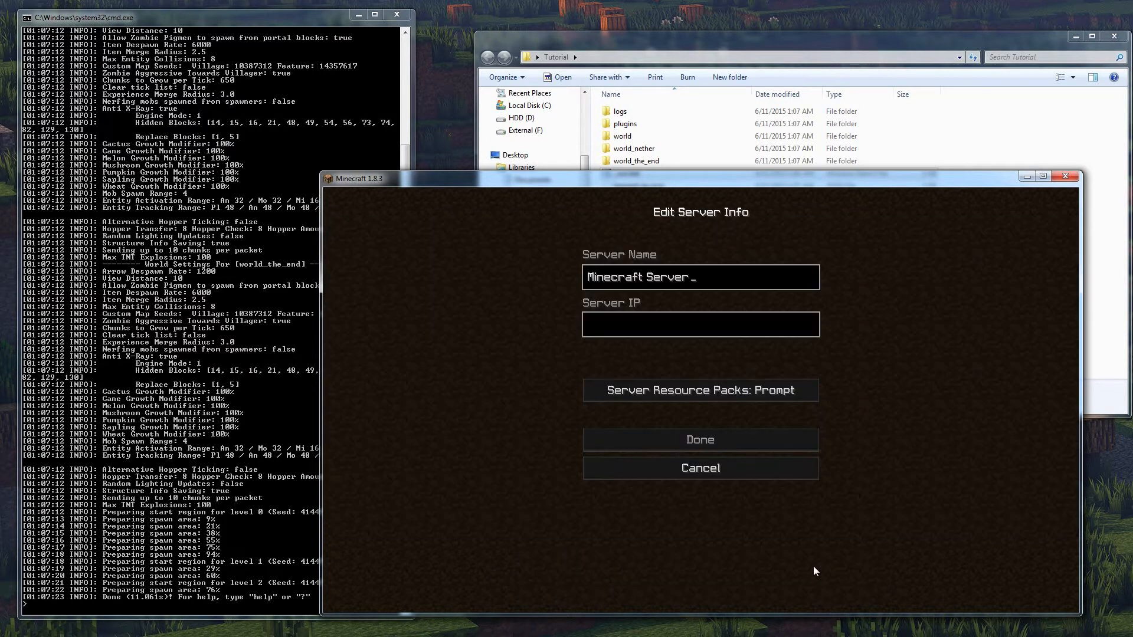
key(ctrl+a)
text(Locall)
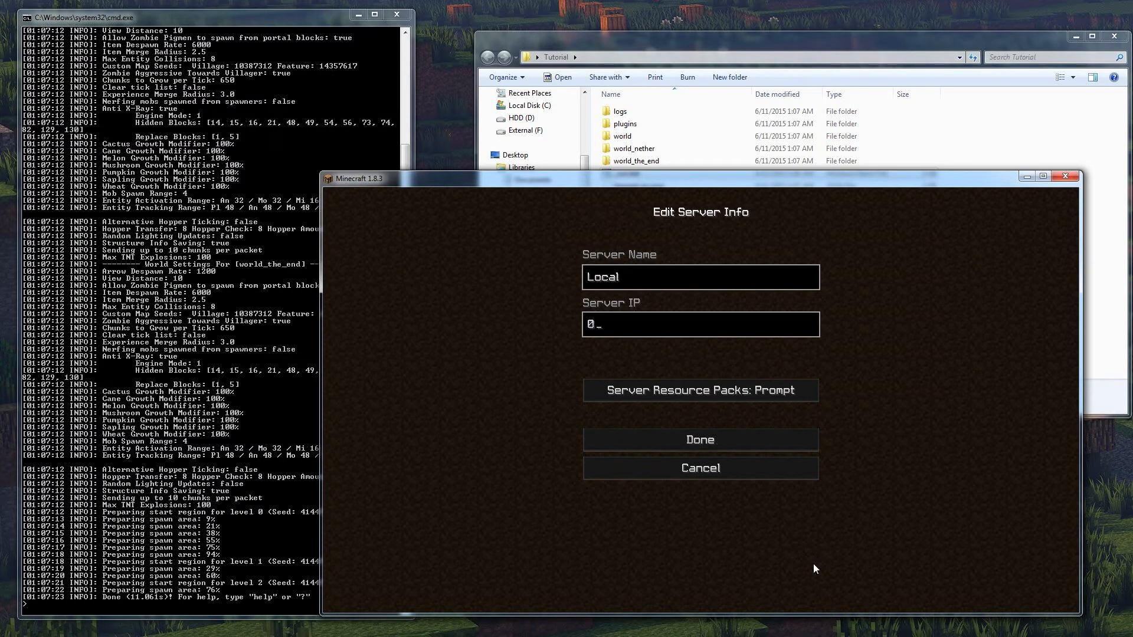
key(BackSpace)
text(localhos)
key(BackSpace)
key(BackSpace)
key(BackSpace)
text(0)
key(Return)
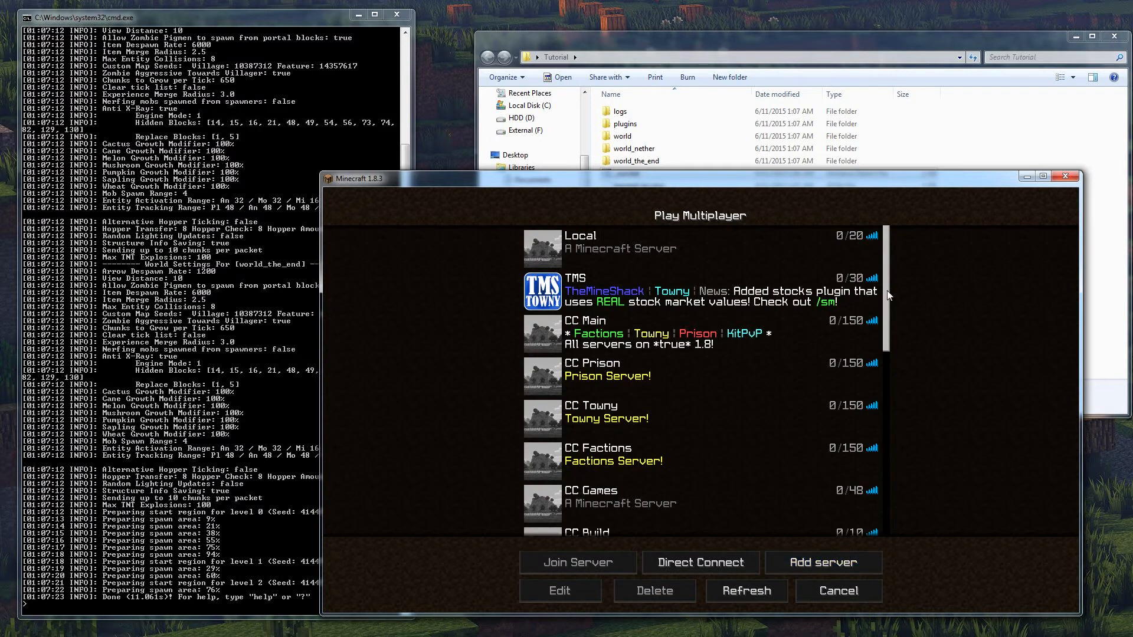
Try to join the newly added Local server at the end of the list, and check the server console.
drag(888, 295, 884, 504)
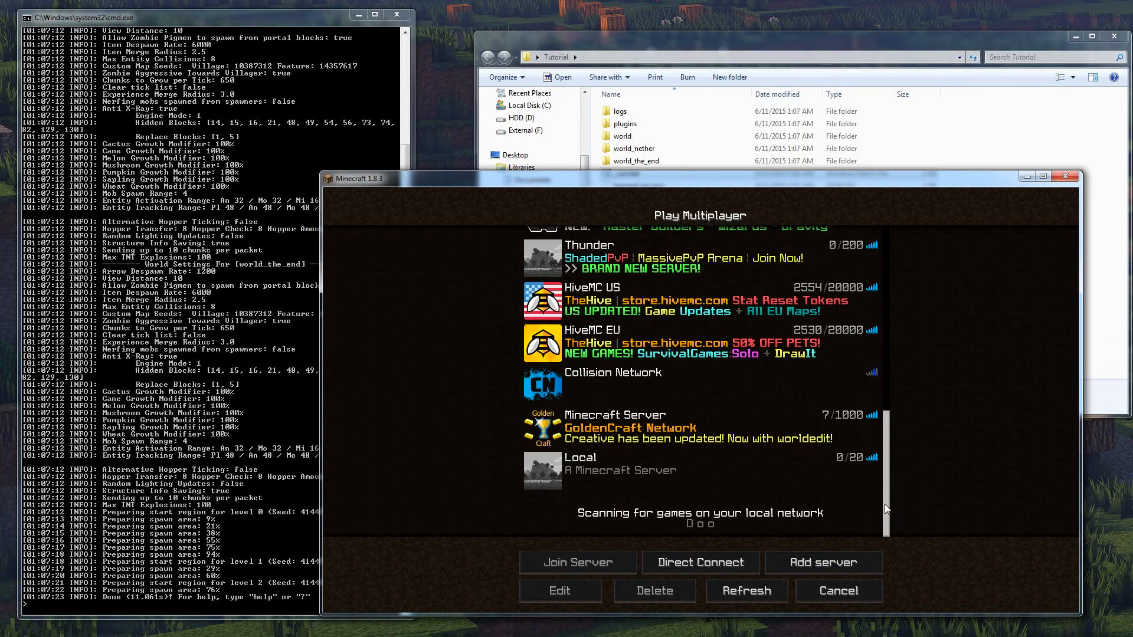
click(562, 464)
click(748, 462)
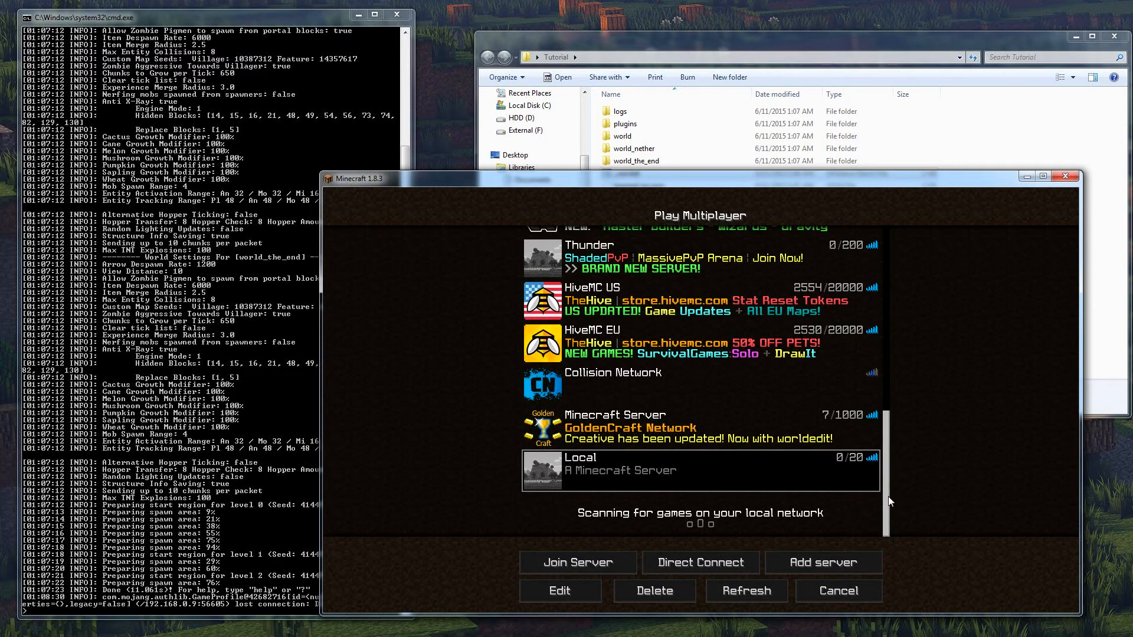
drag(888, 497, 873, 256)
click(146, 598)
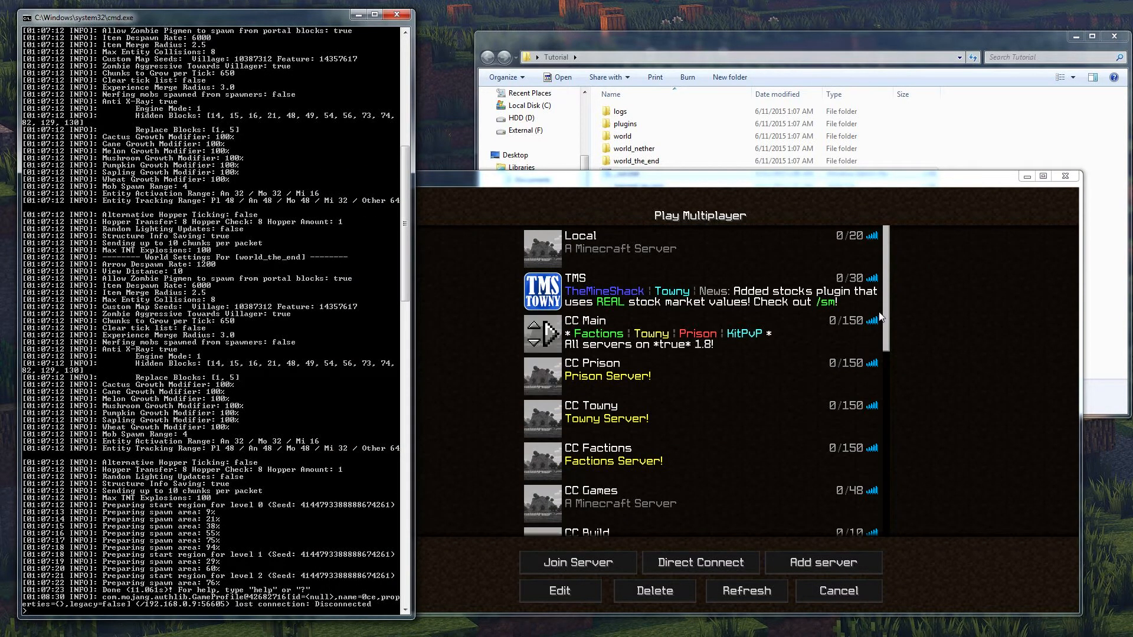
Delete the duplicate Local entry at the end of the multiplayer server list.
drag(886, 320, 838, 558)
click(654, 591)
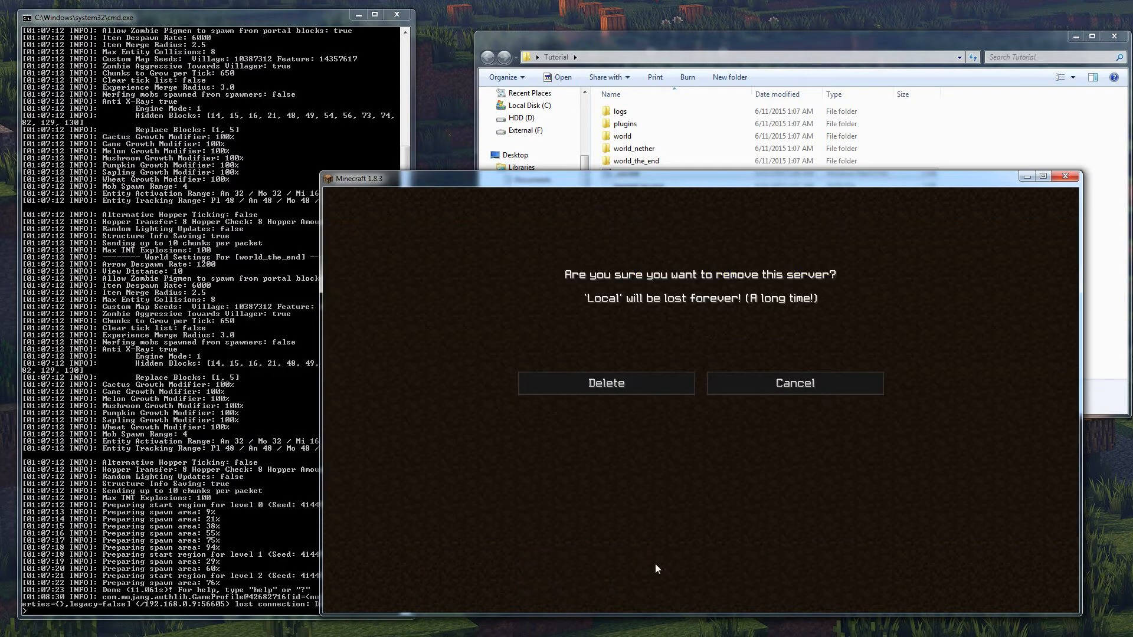
click(569, 384)
Join the original Local server at the start of the multiplayer list.
scroll(808, 289, up, 10)
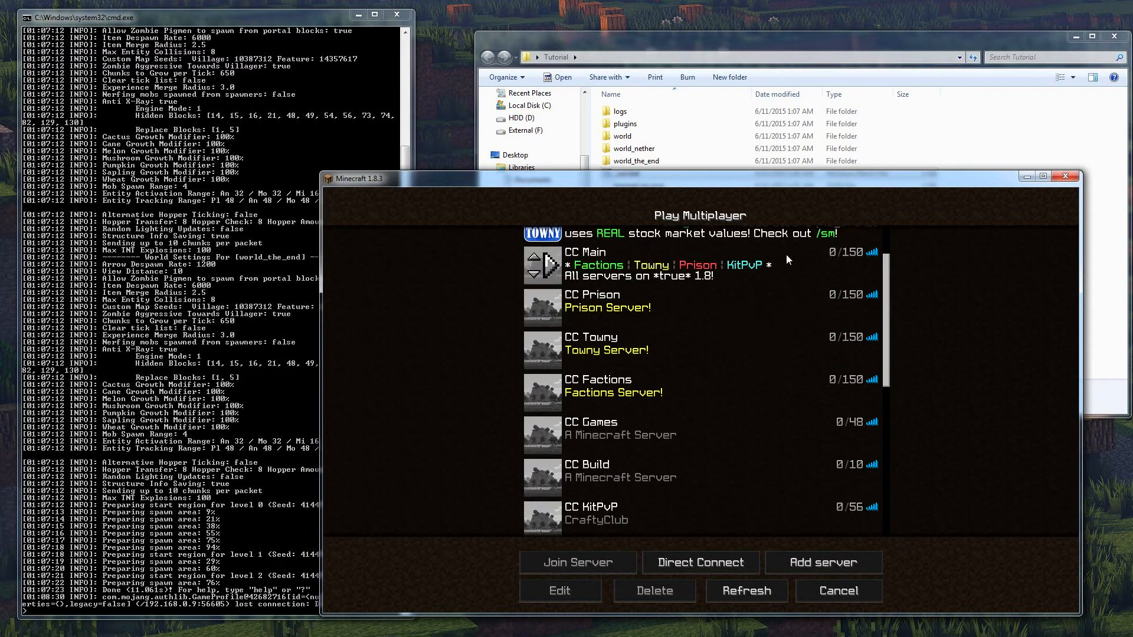
scroll(806, 236, up, 2)
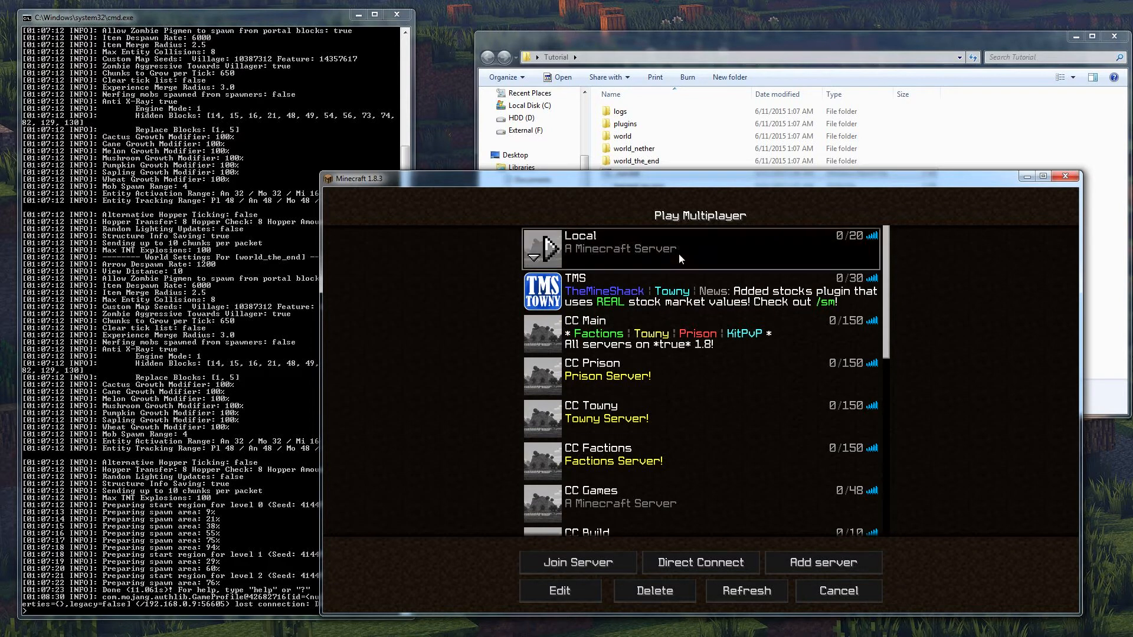
double_click(678, 254)
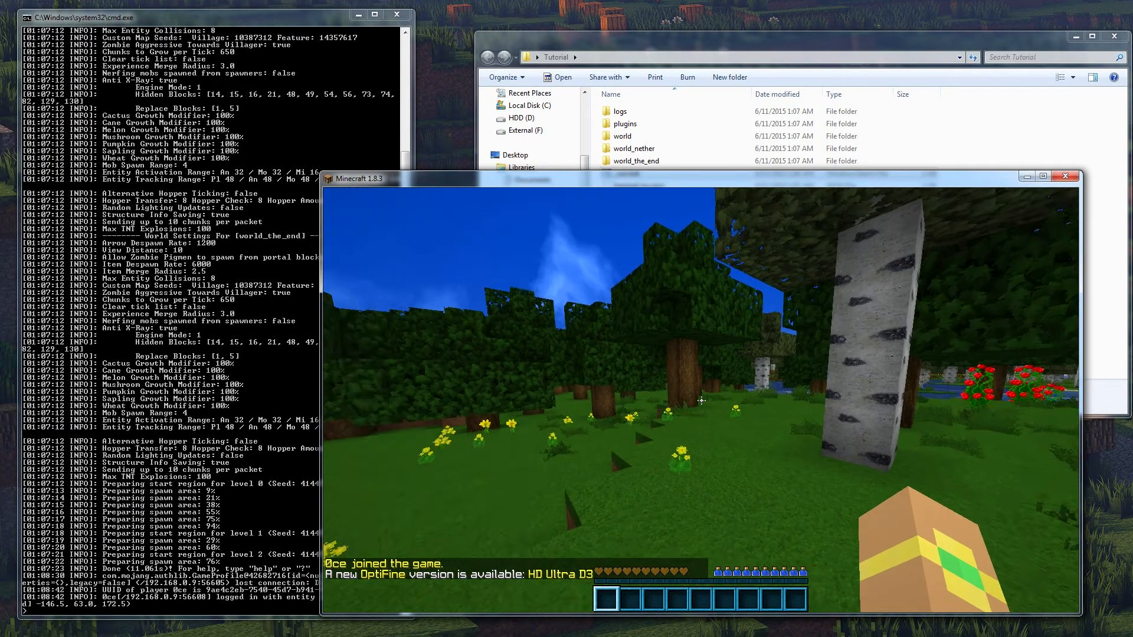
Grant operator status to the player who just joined by running the op command in the server console.
key(t)
click(113, 405)
text(op 0ce)
key(Return)
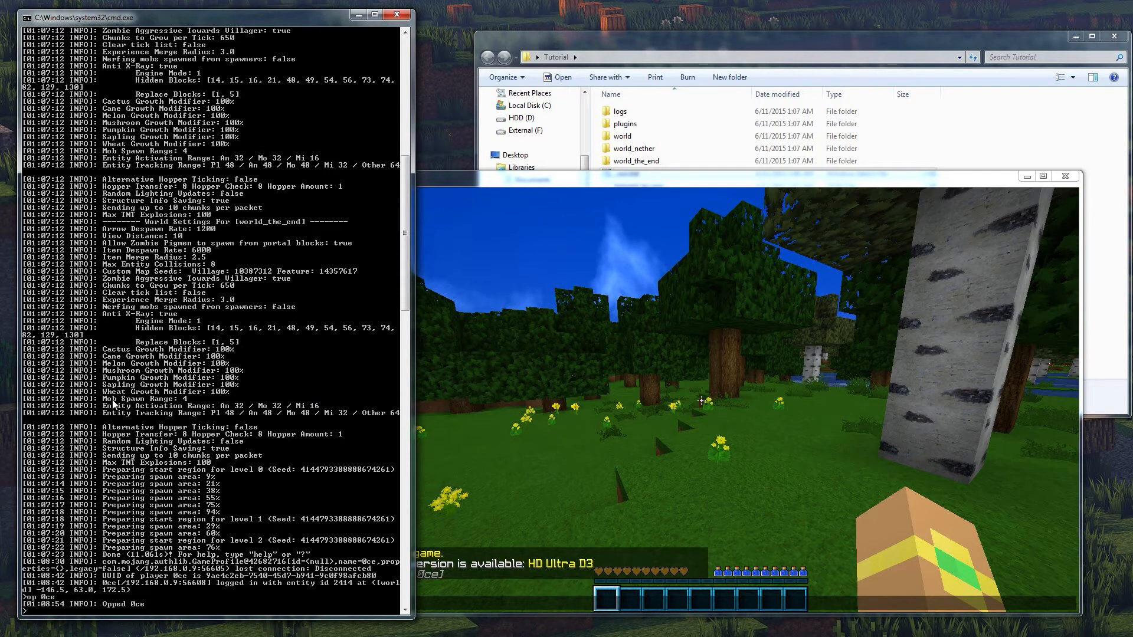
Switch to the Minecraft game window and change the player's game mode to creative with /gamemode 1.
click(791, 450)
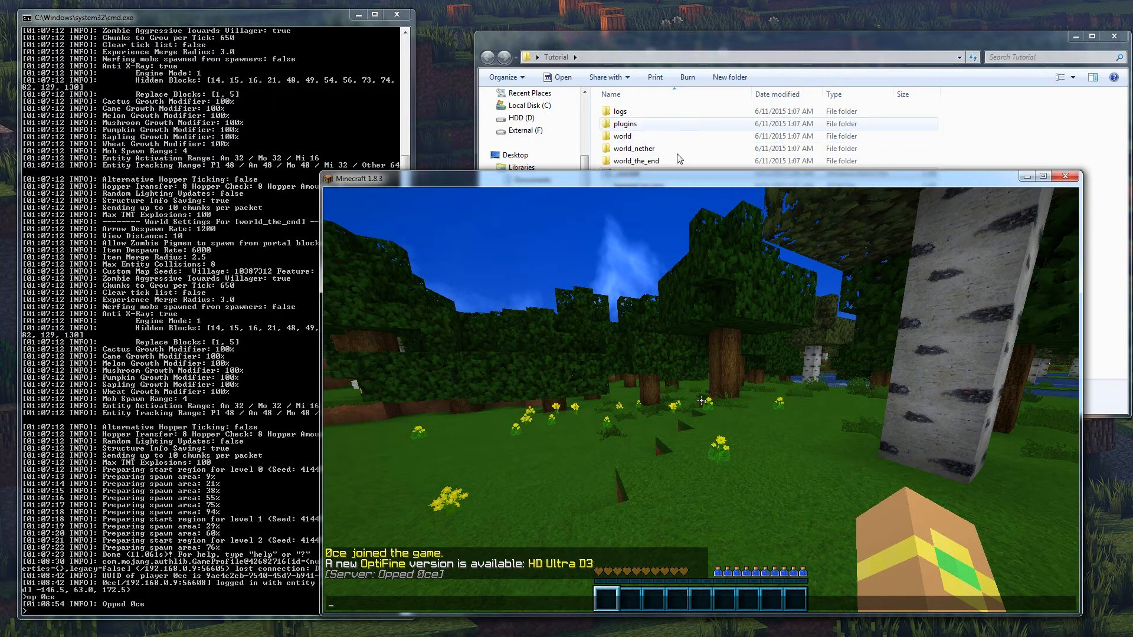
drag(670, 182, 696, 187)
key(slash)
text(gam)
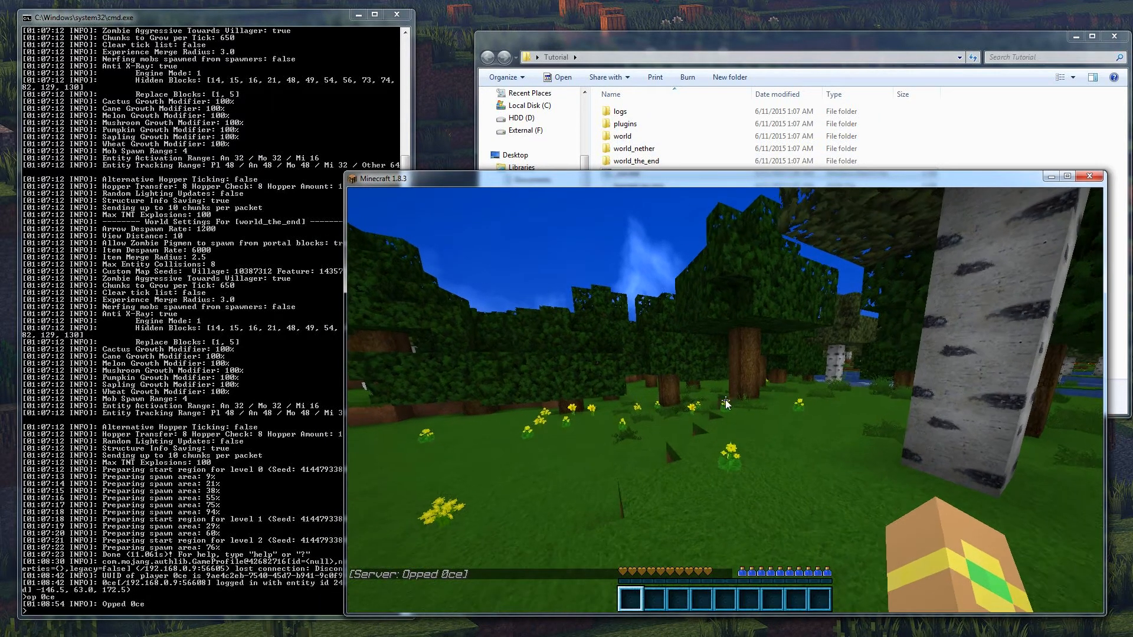
text(emode 1)
key(Return)
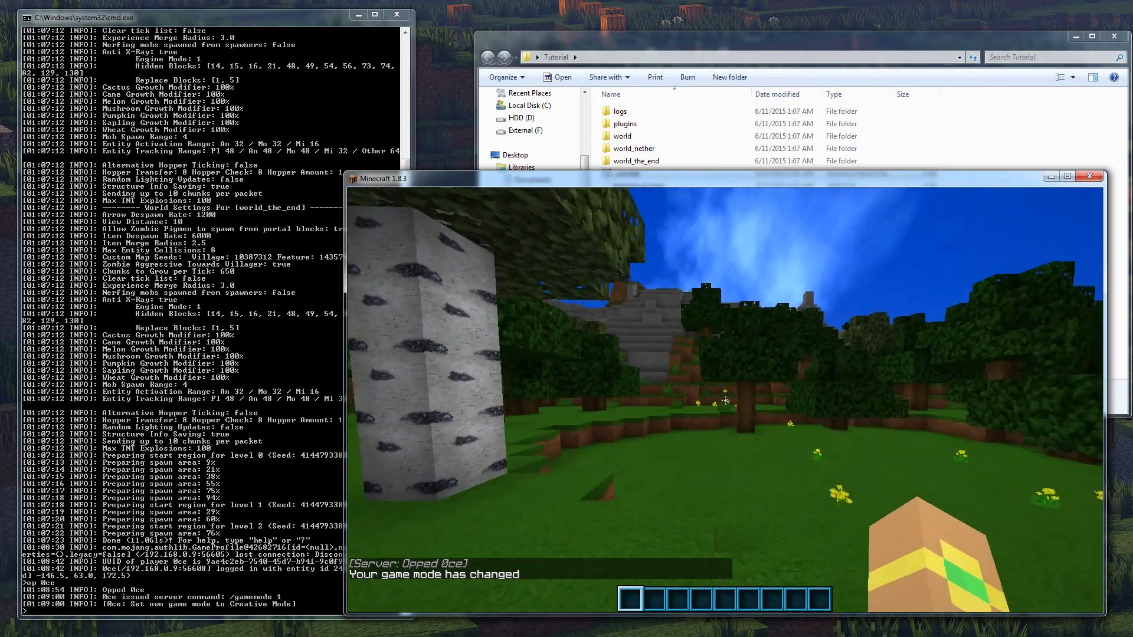
Run the /version command in the game chat to check which server version is running.
key(slash)
text(verison)
key(Return)
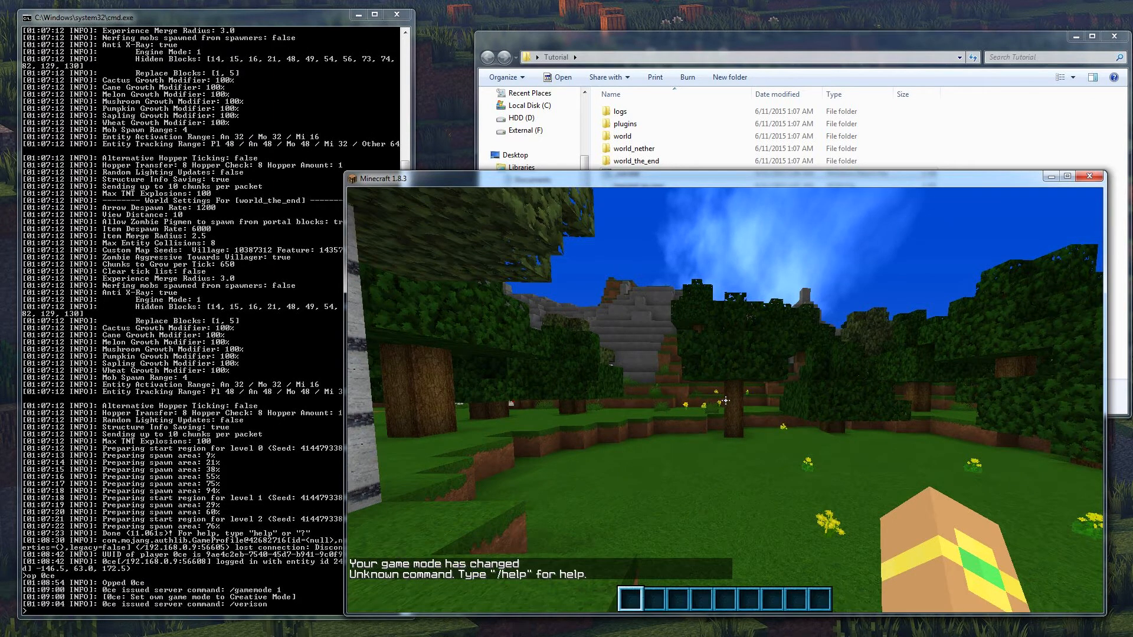
key(slash)
key(Up)
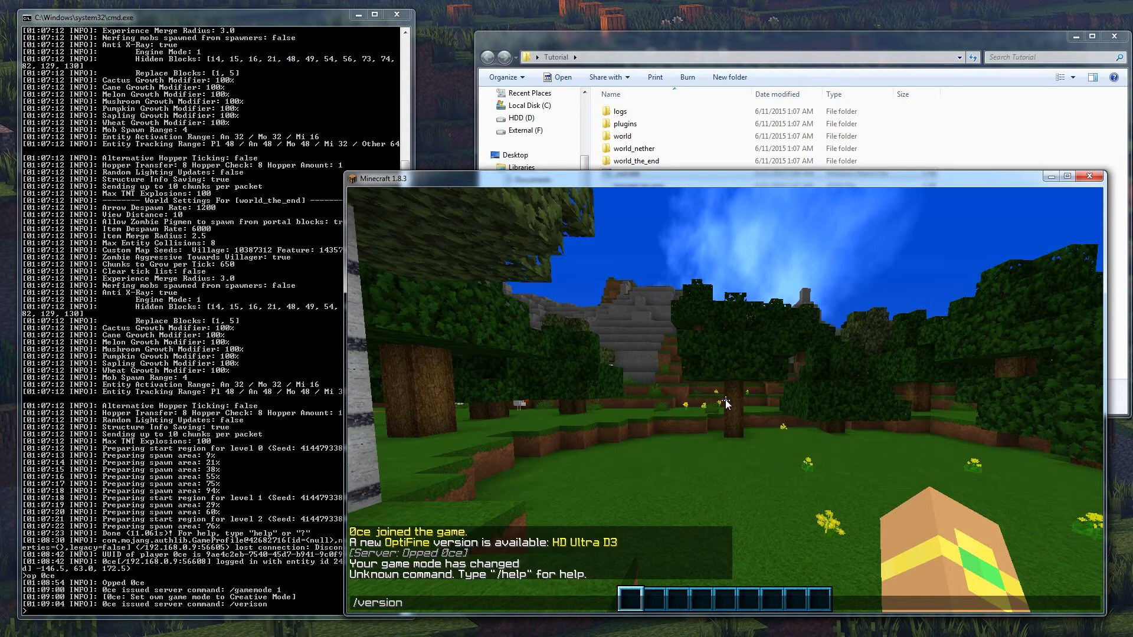
key(Return)
key(t)
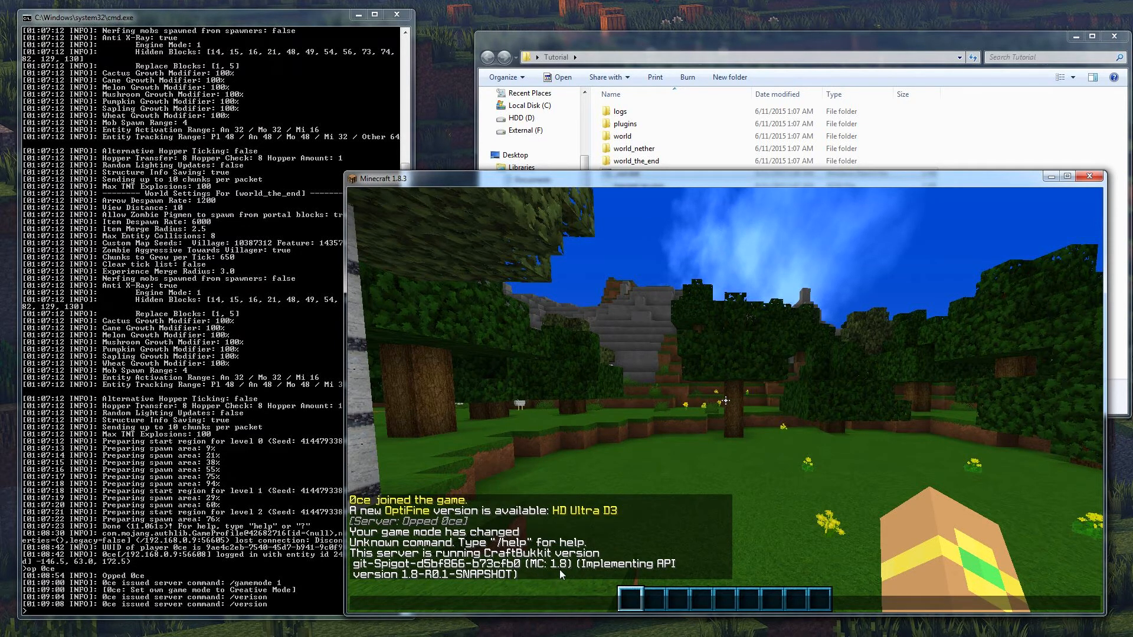
key(Escape)
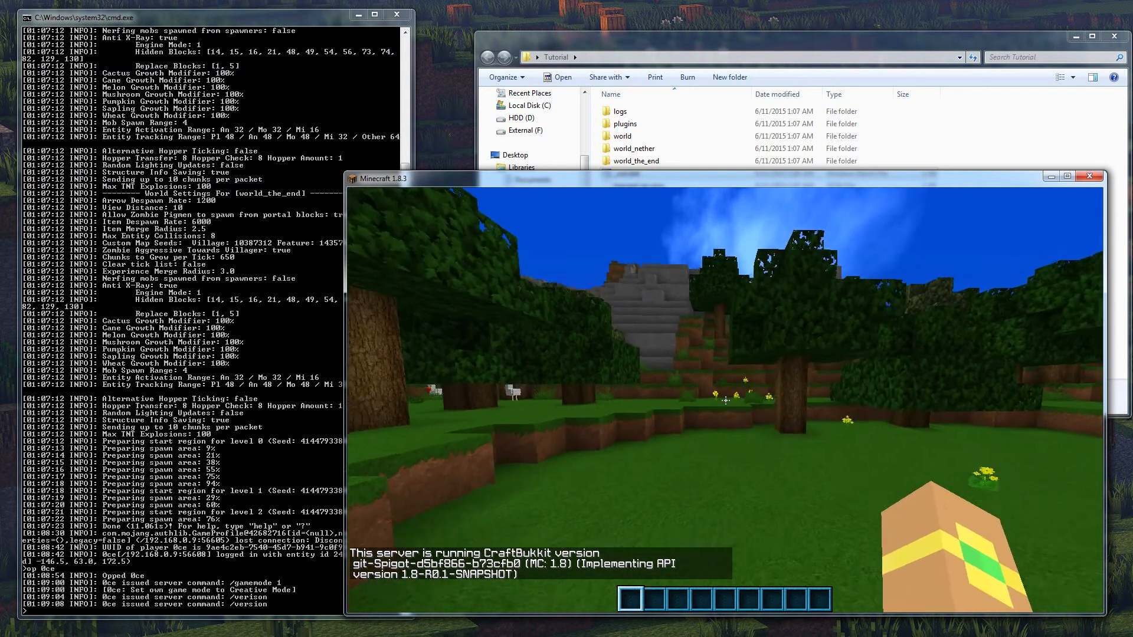
Fly over the mountain and forest around the spawn area to look at the generated world.
key(w)
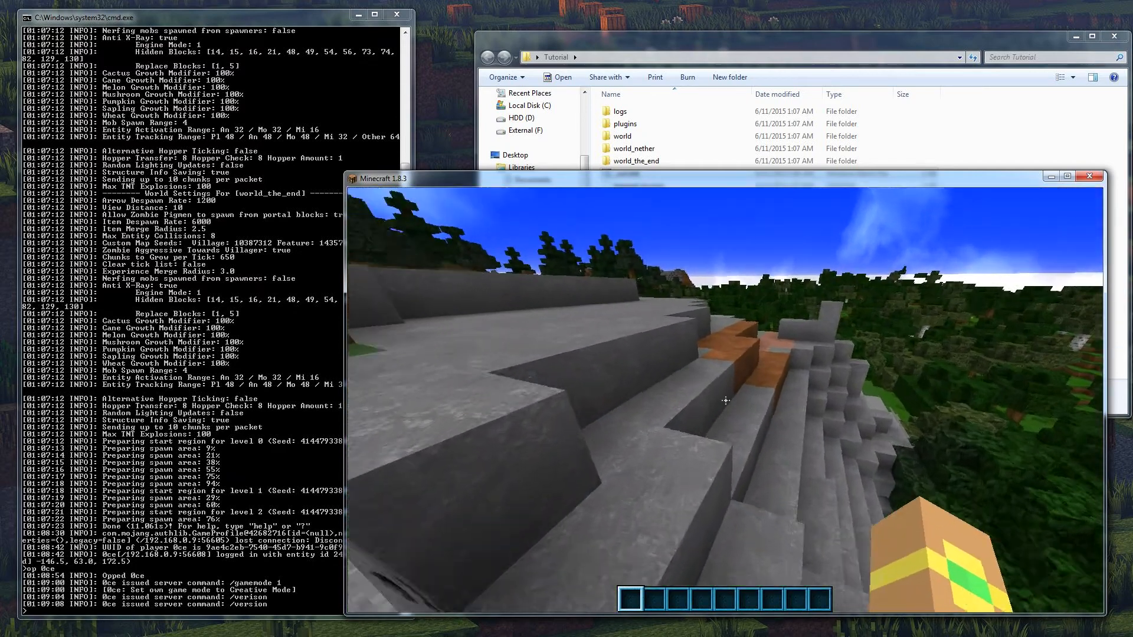
key(w)
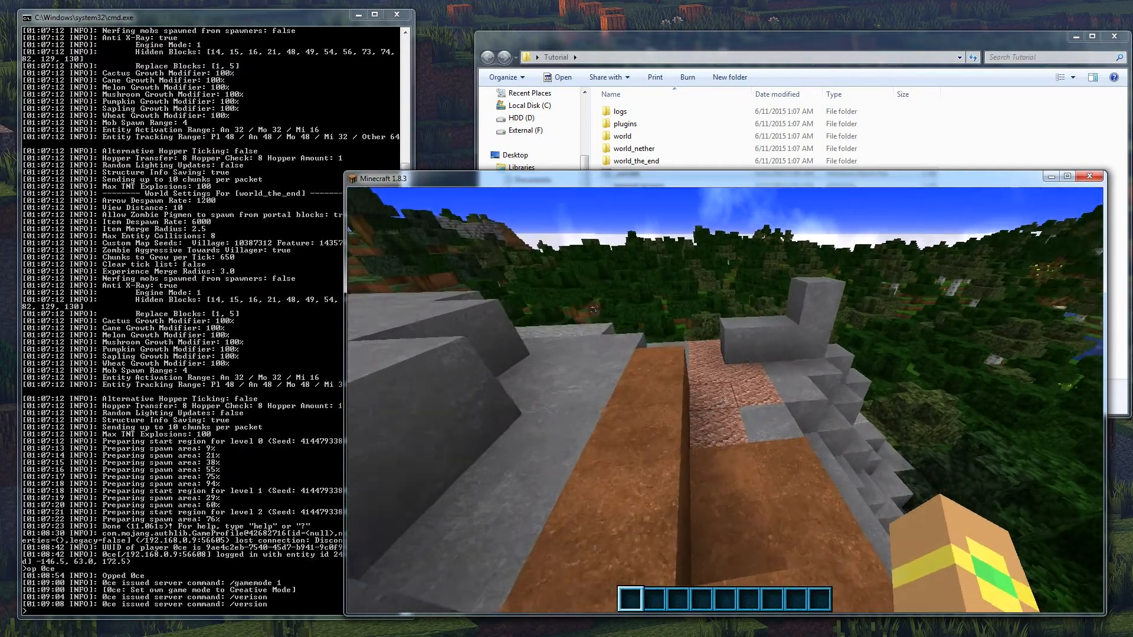
key(w)
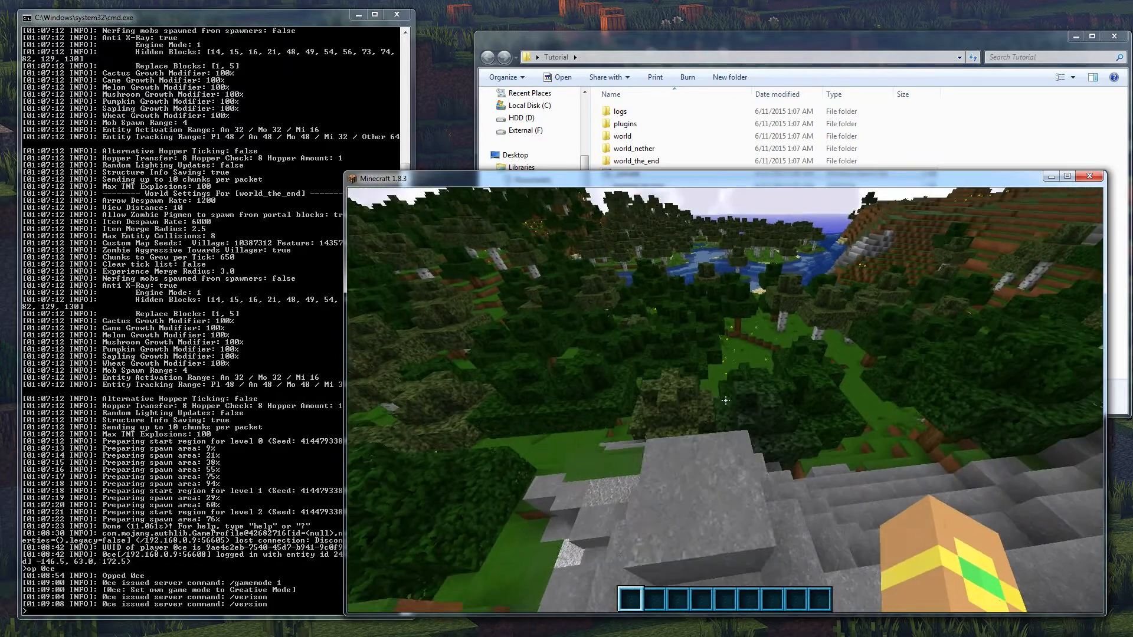
key(w)
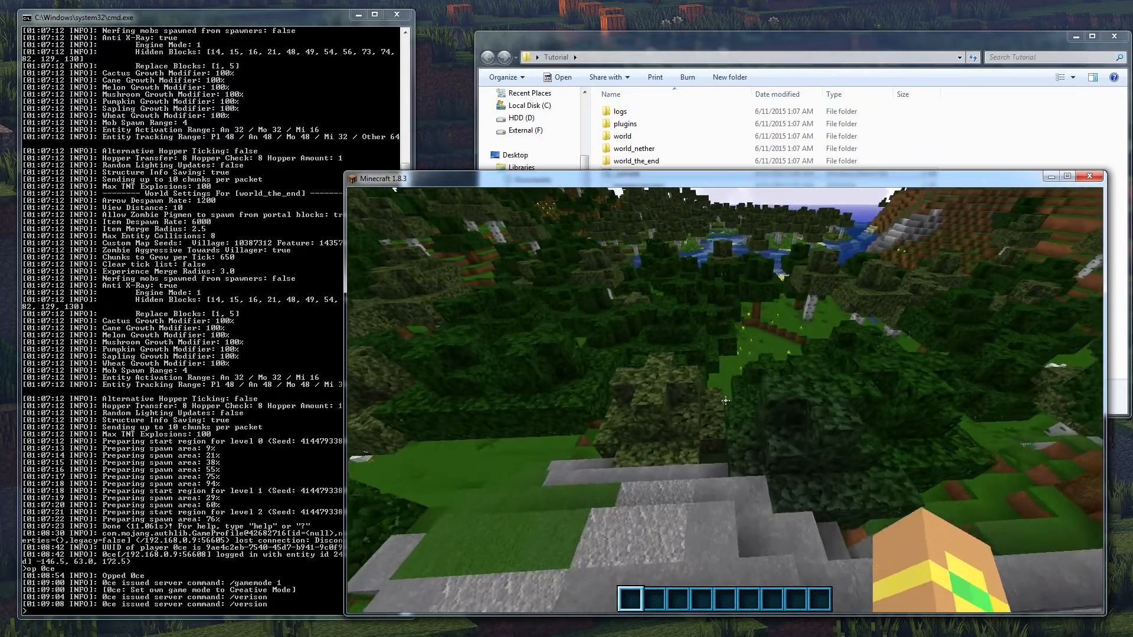
key(w)
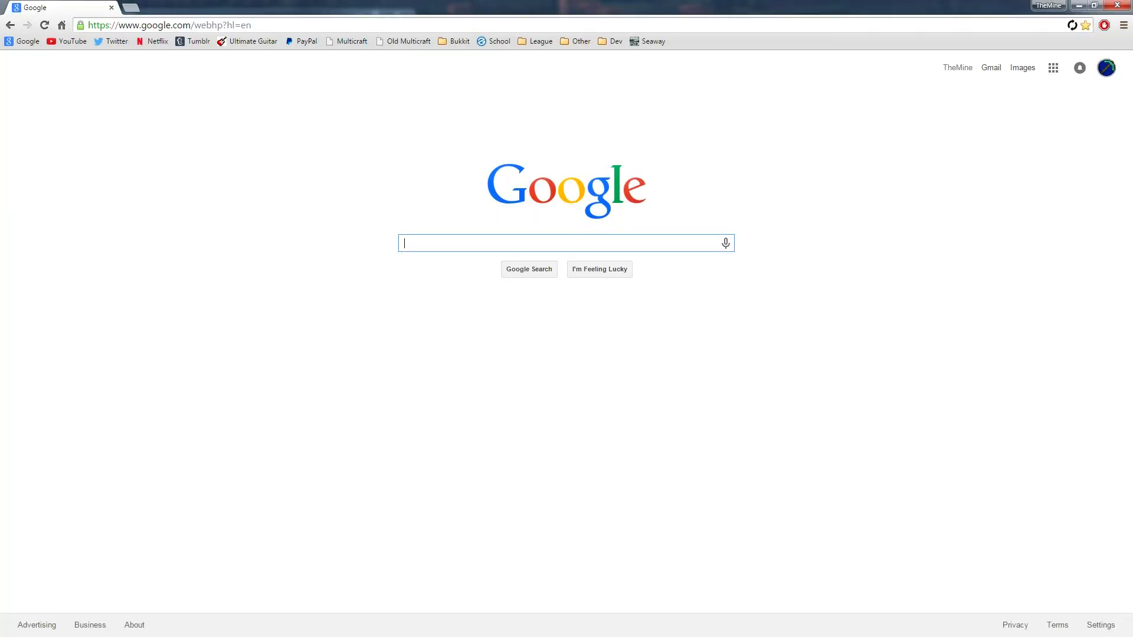
Search Google in the browser for "essentials plugin", view the Essentials page on Bukkit, and return to the results.
text(essentials plu)
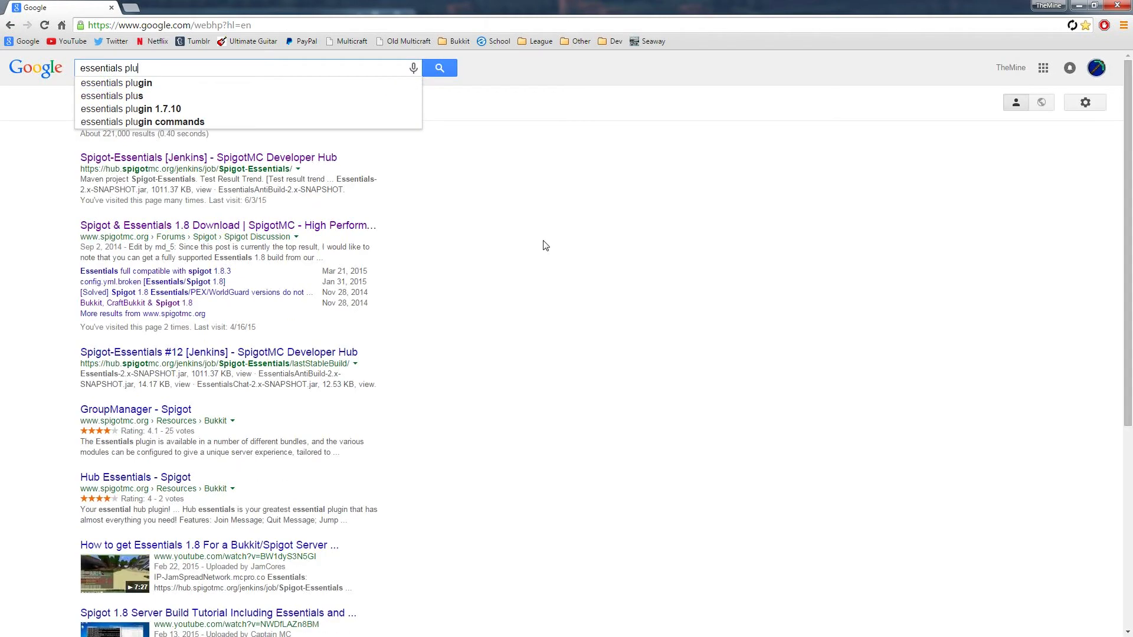
text(gin)
key(Return)
click(166, 158)
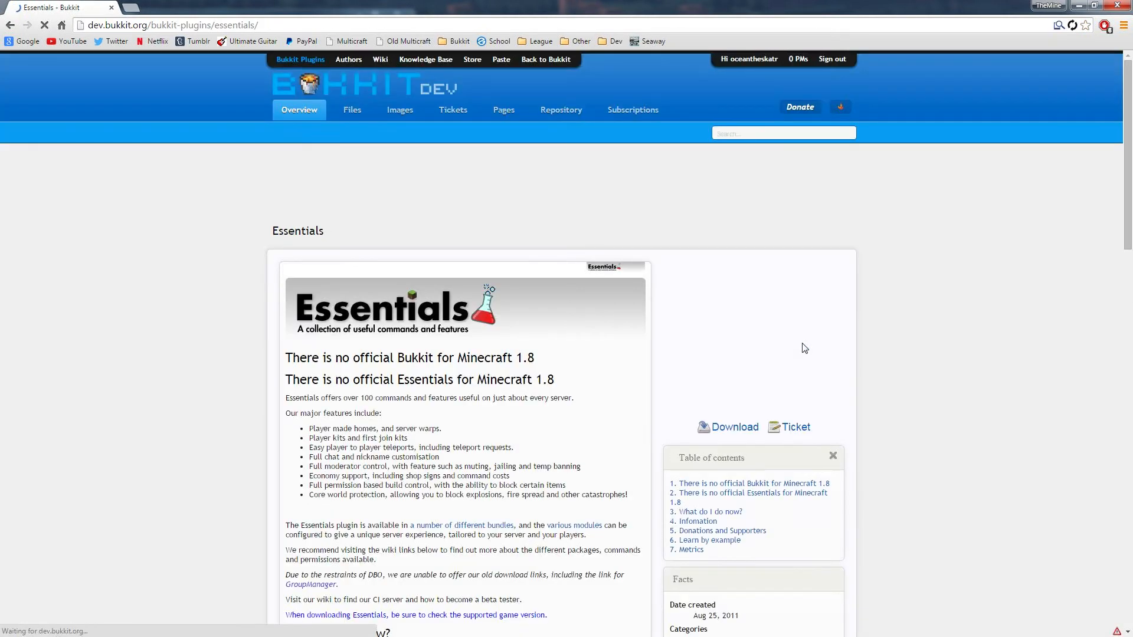
key(alt+Left)
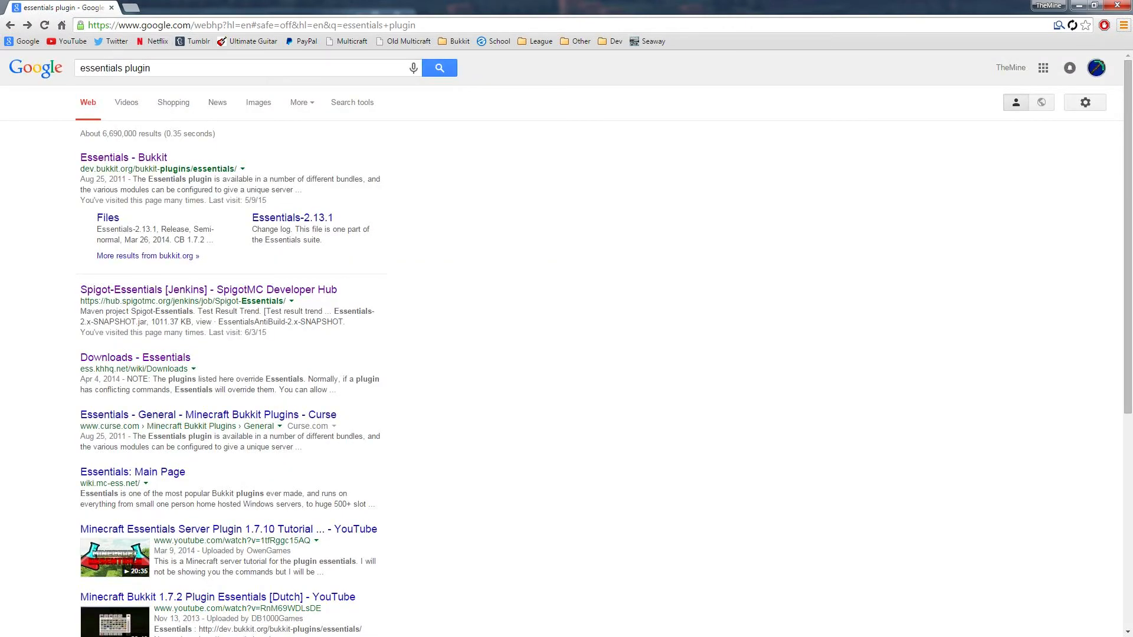
Refine the search to "spigot essentials plugin" and open the Spigot-Essentials Jenkins project page.
click(151, 67)
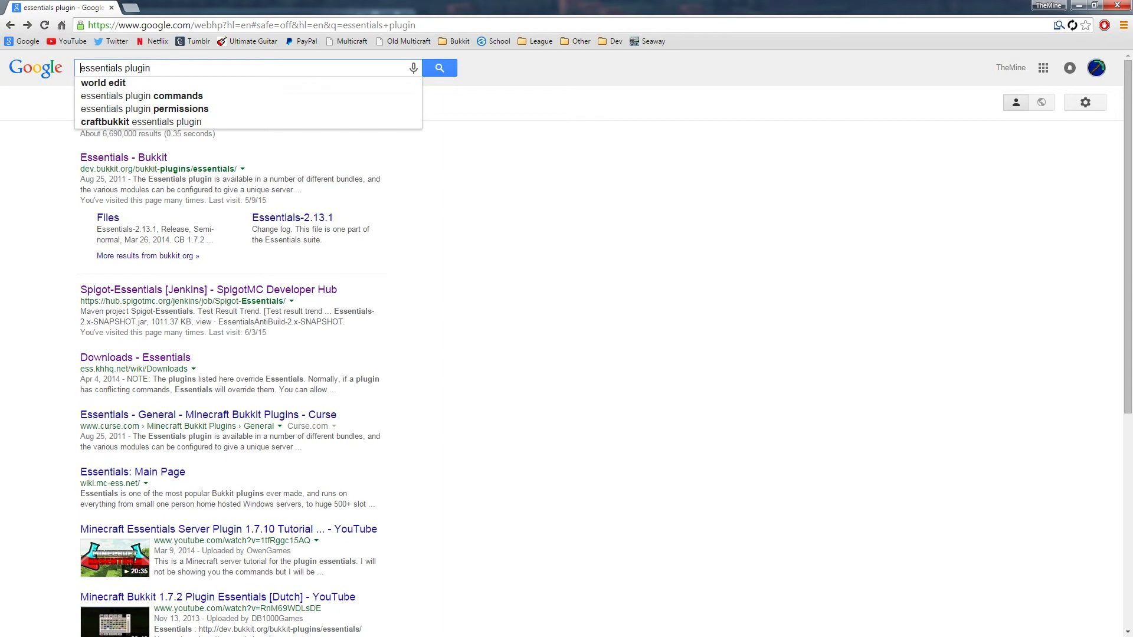
text(spigot)
key(Return)
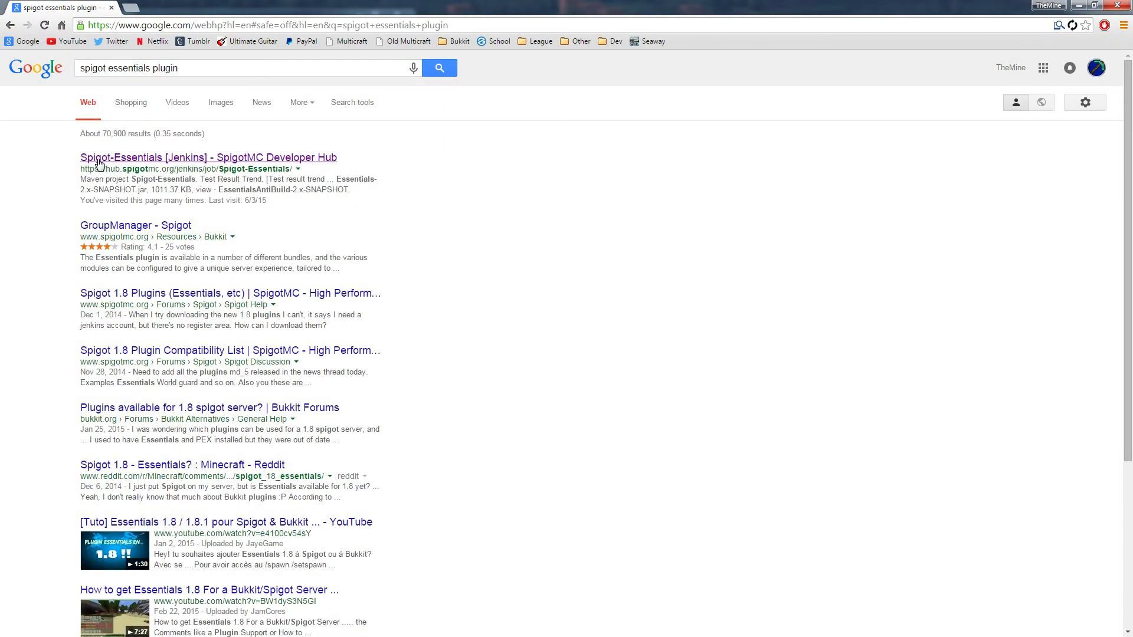
click(100, 159)
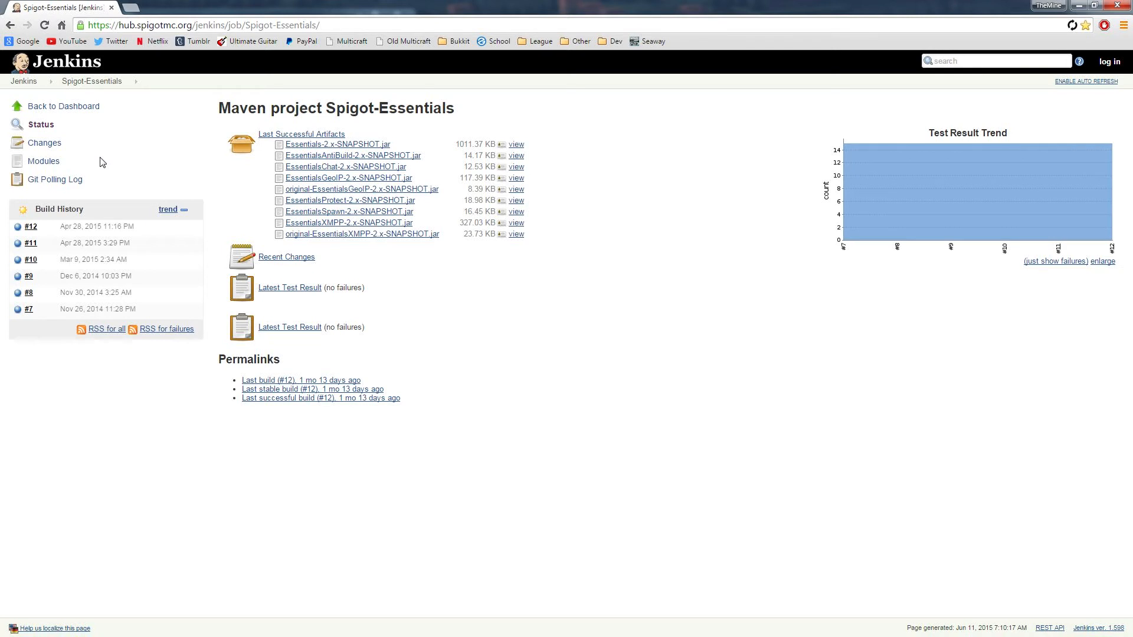
Download Essentials-2.x-SNAPSHOT.jar and EssentialsSpawn-2.x-SNAPSHOT.jar, and put both files into the Tutorial server's plugins folder.
click(306, 145)
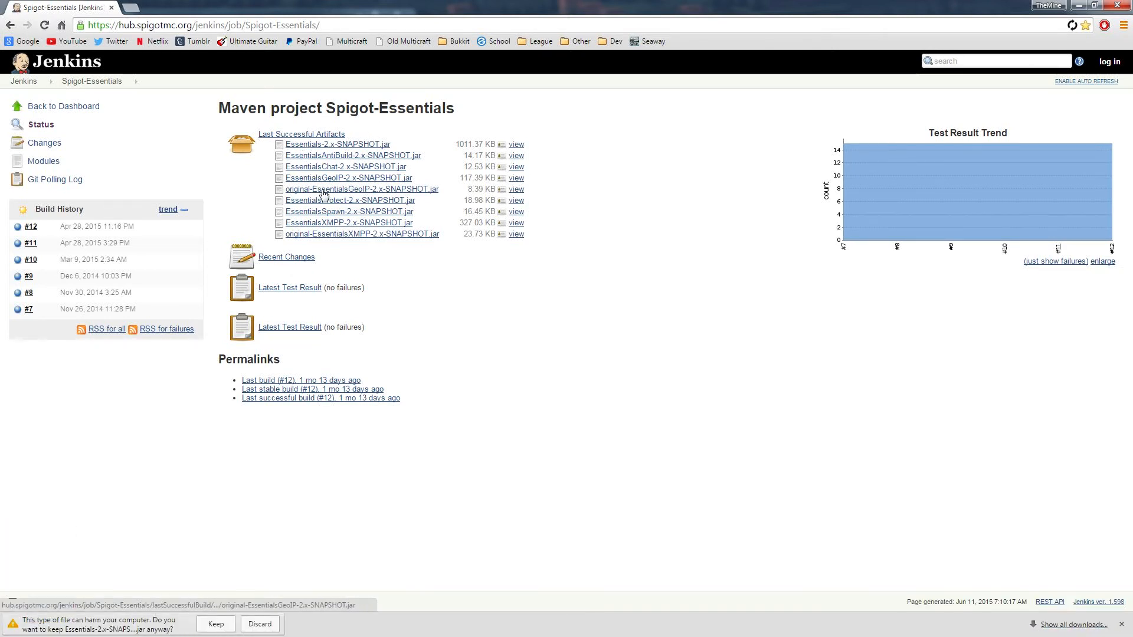
click(314, 214)
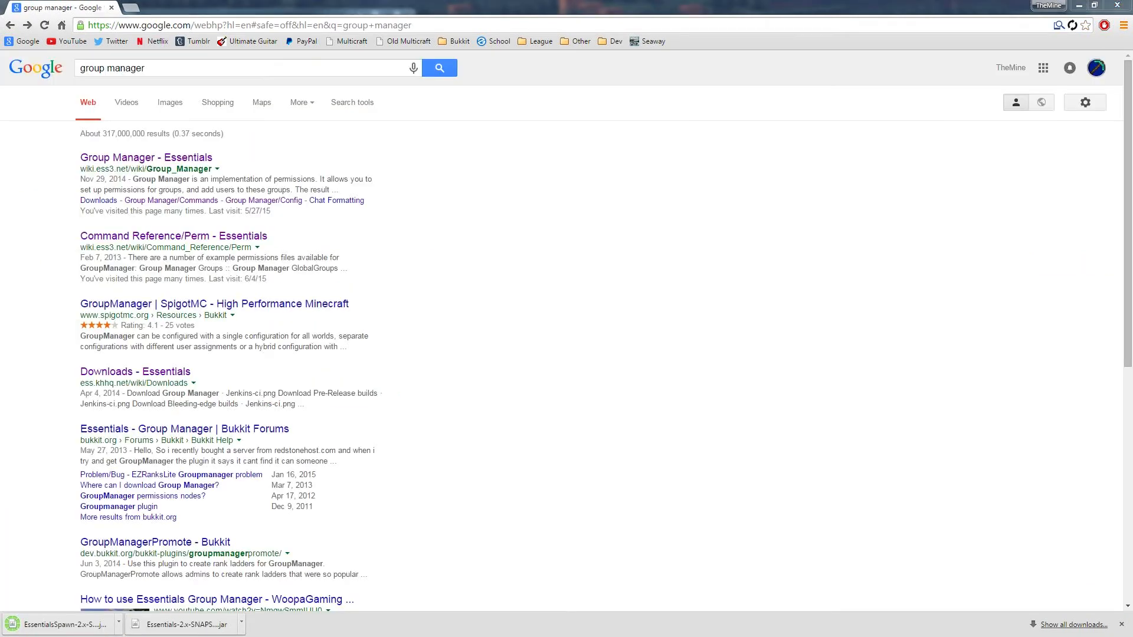
key(alt+Tab)
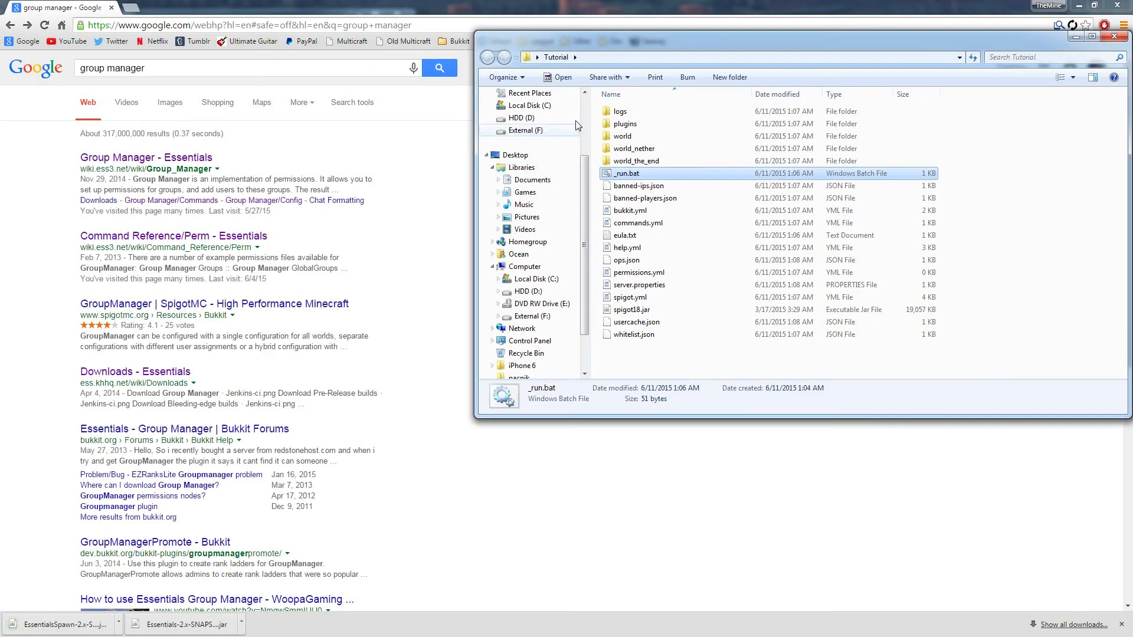
double_click(794, 121)
drag(62, 625, 684, 304)
drag(141, 625, 690, 309)
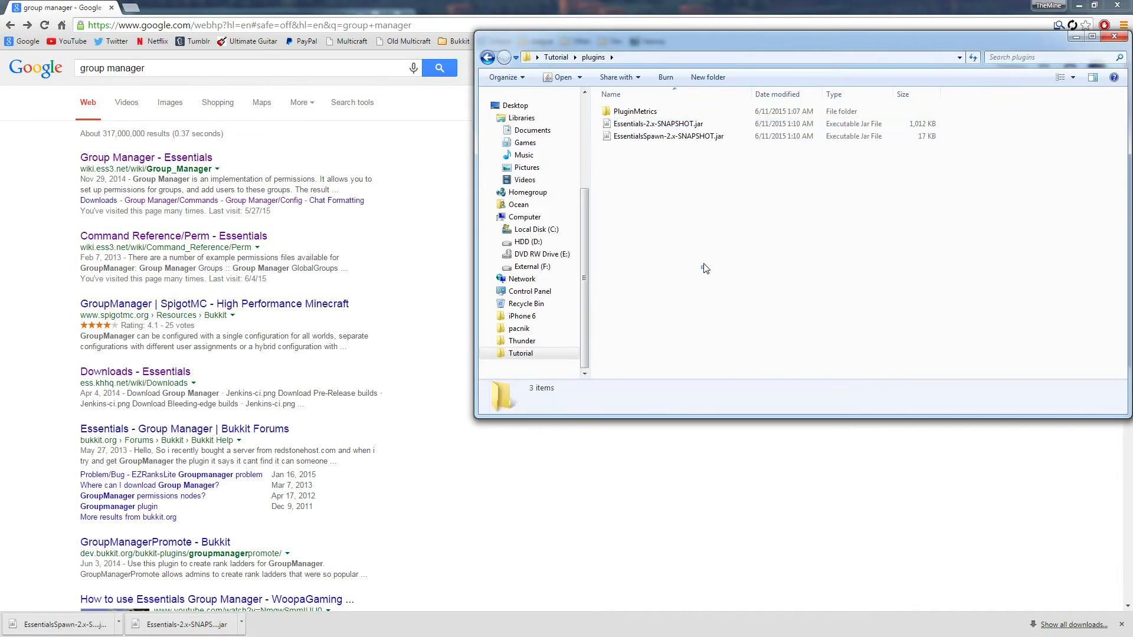
Shut down the server with the stop command, return to the Tutorial folder, and dismiss the paused console.
key(alt+Tab)
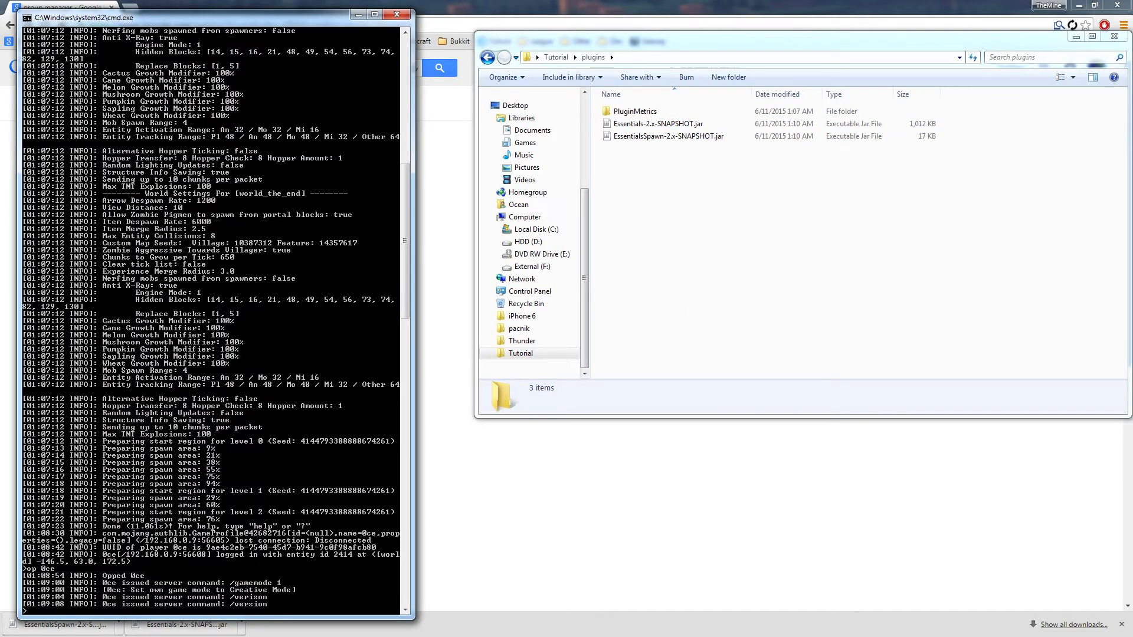
text(sotp)
key(Return)
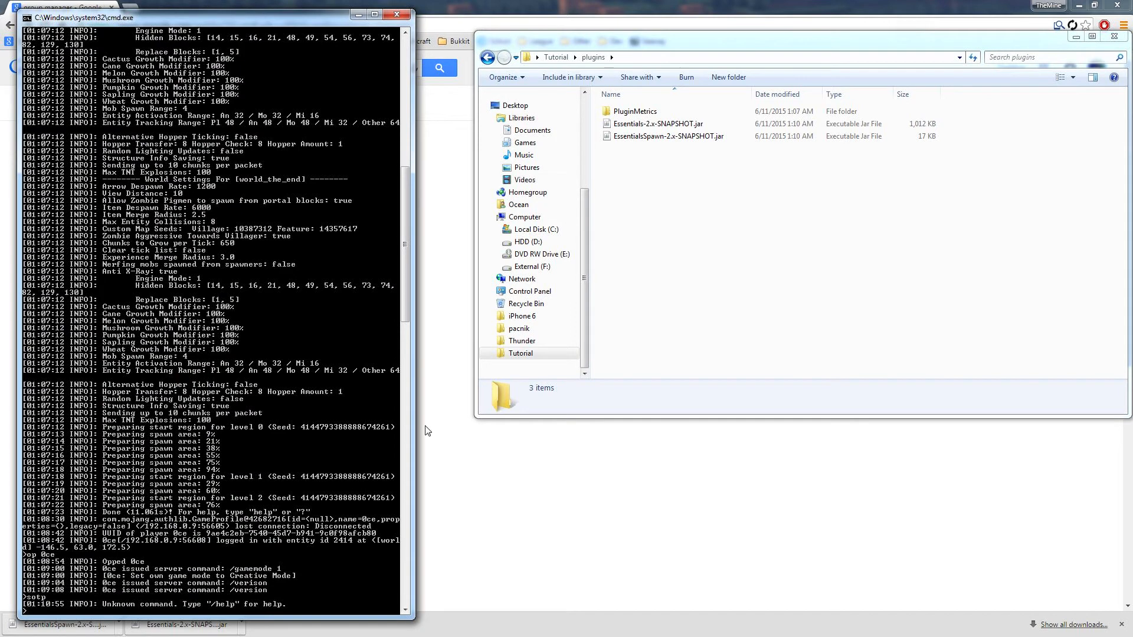
text(stop)
key(Return)
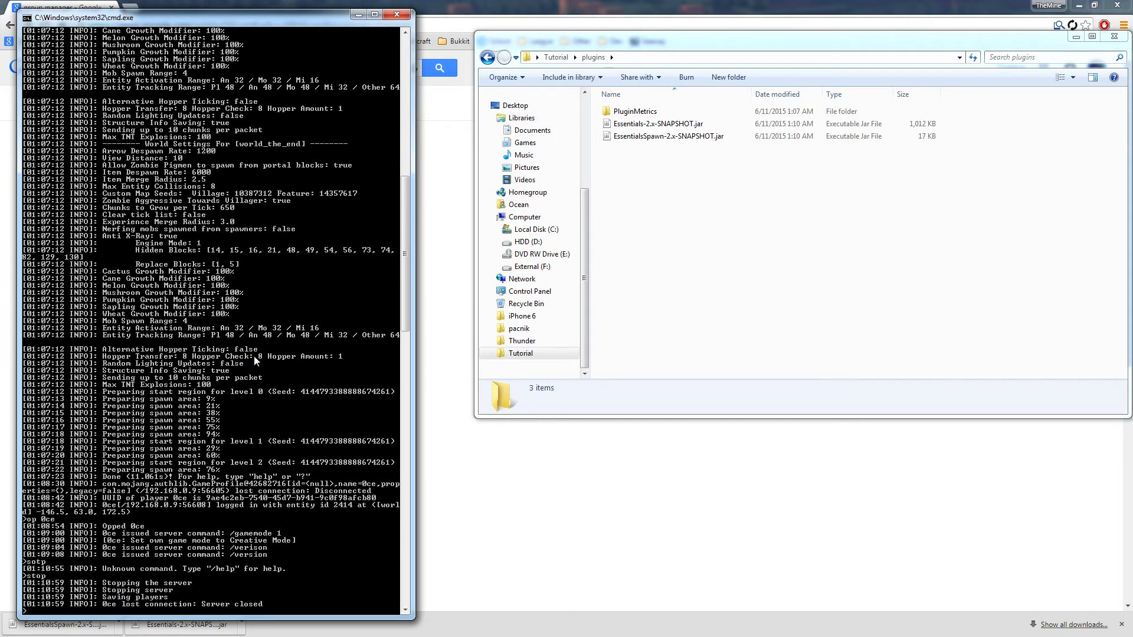
click(488, 57)
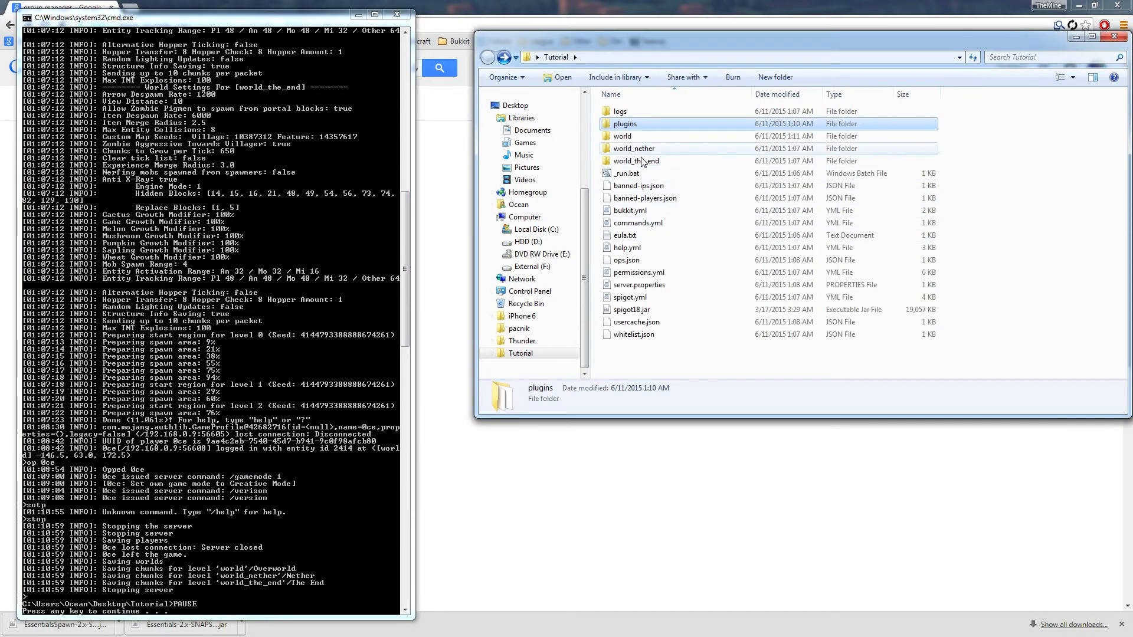
click(192, 416)
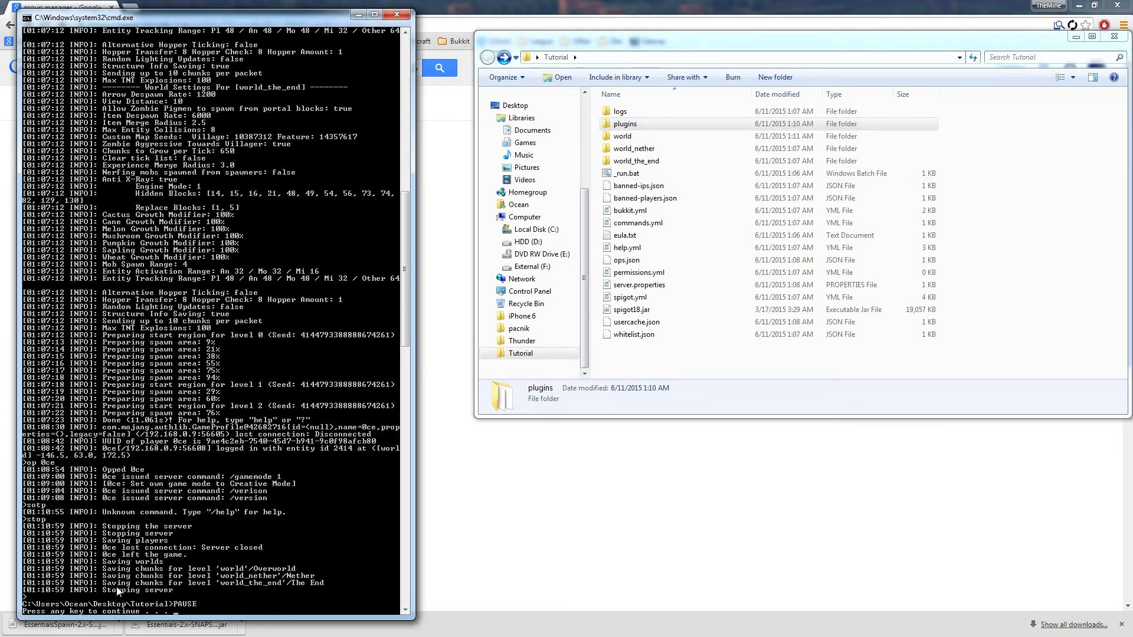
key(Return)
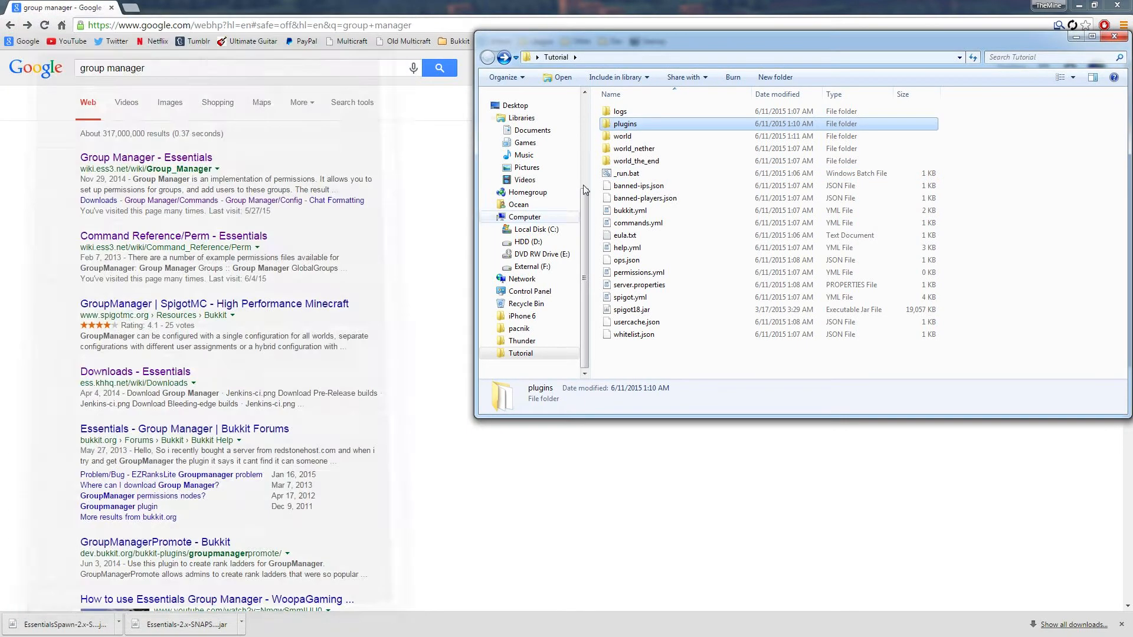
Remove the PAUSE line from _run.bat, save the file, and launch the server again with it.
right_click(617, 174)
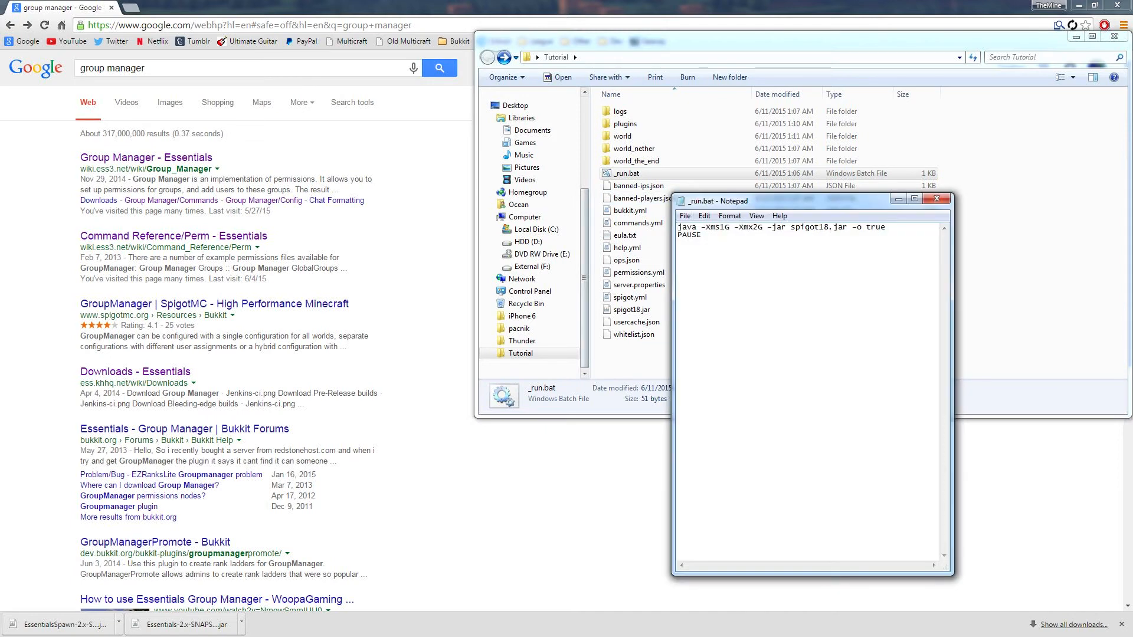
click(935, 198)
double_click(626, 172)
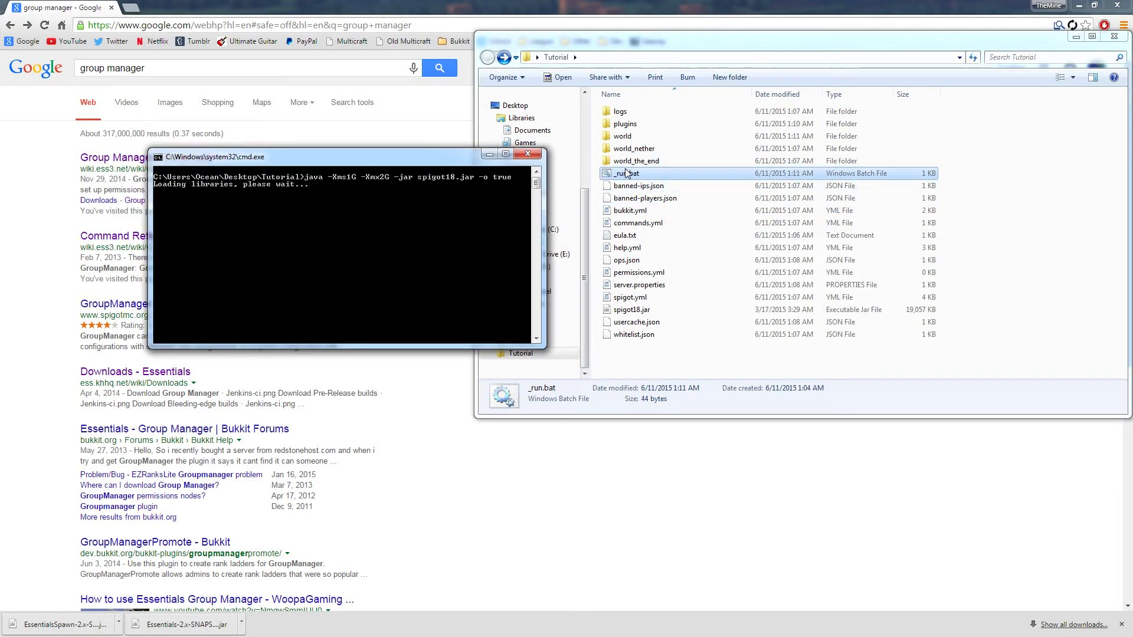
Switch to Minecraft, leave the connection-lost screen, and rejoin the Local server from the multiplayer list.
key(alt+Tab)
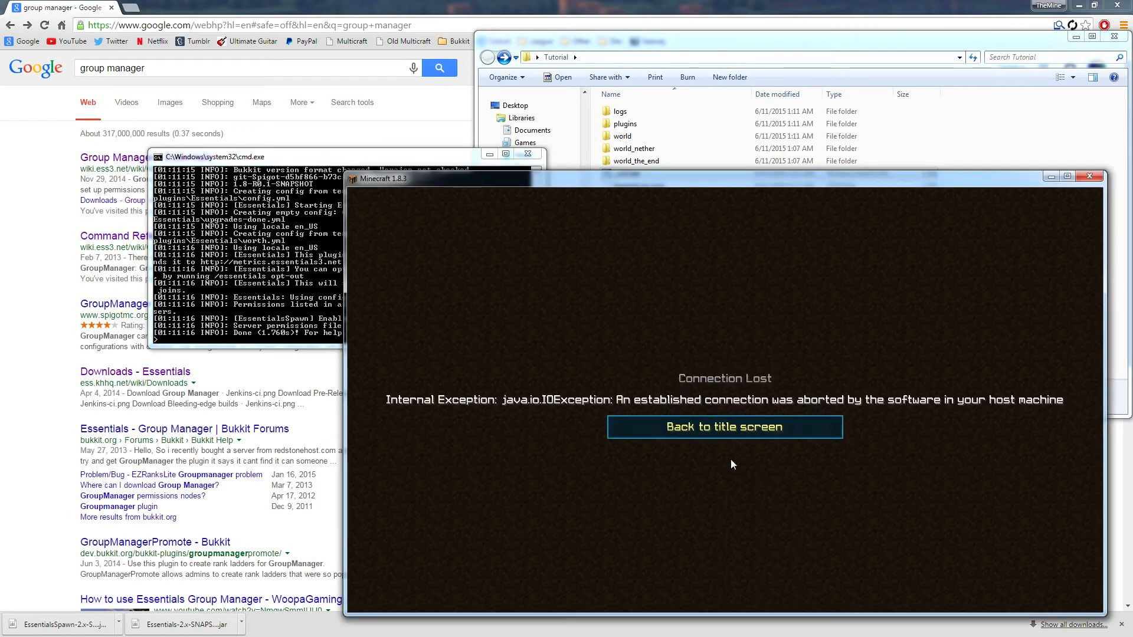
click(729, 425)
double_click(671, 252)
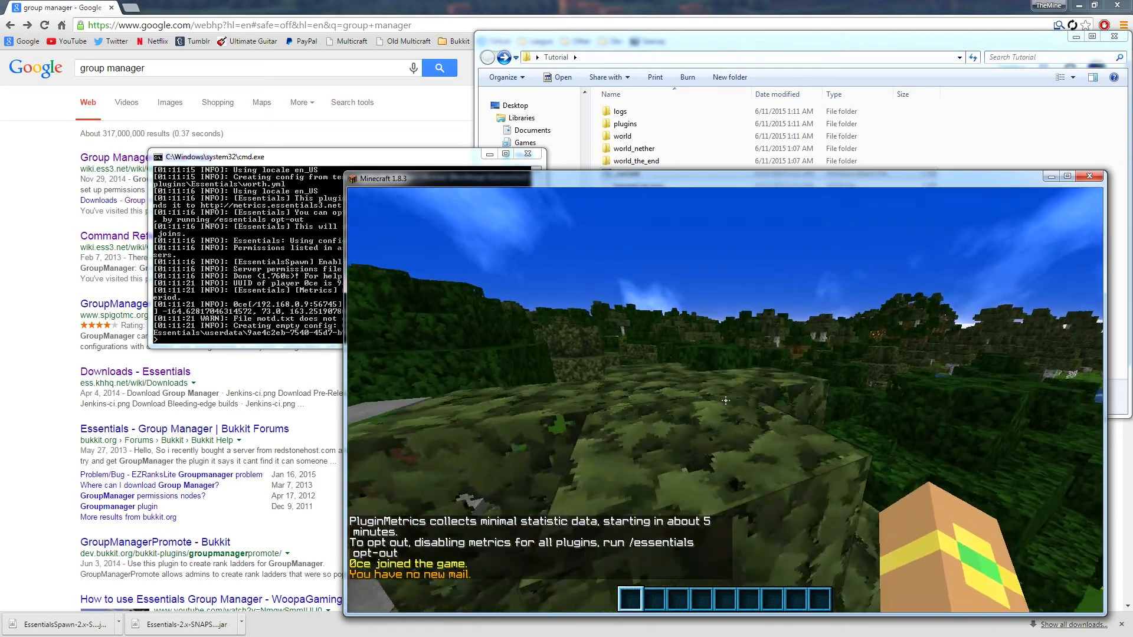
key(w)
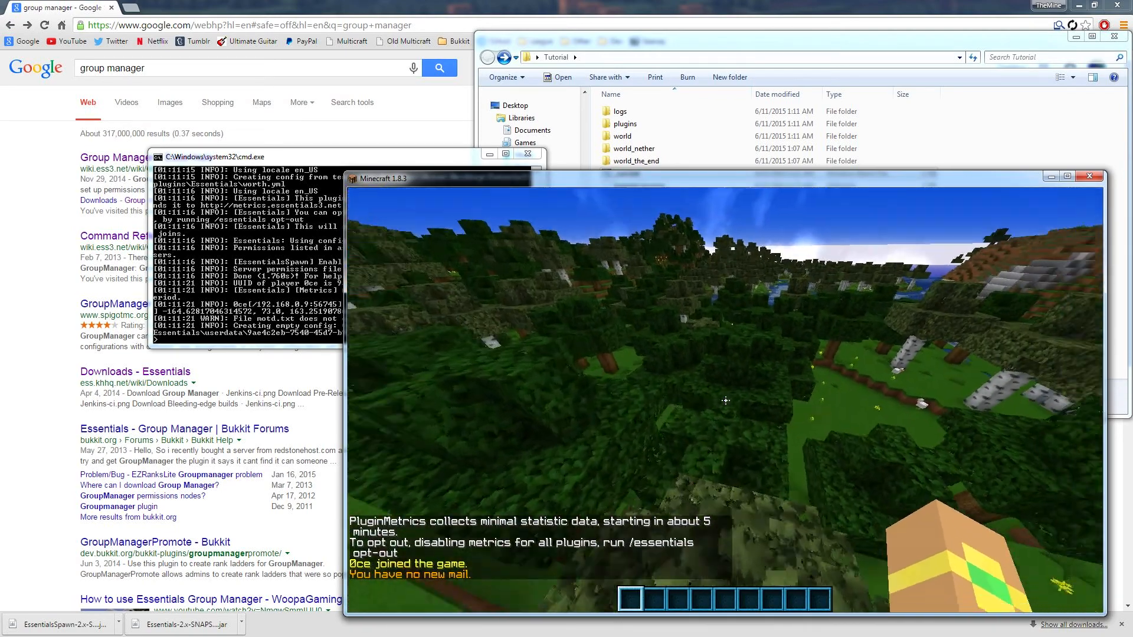
key(t)
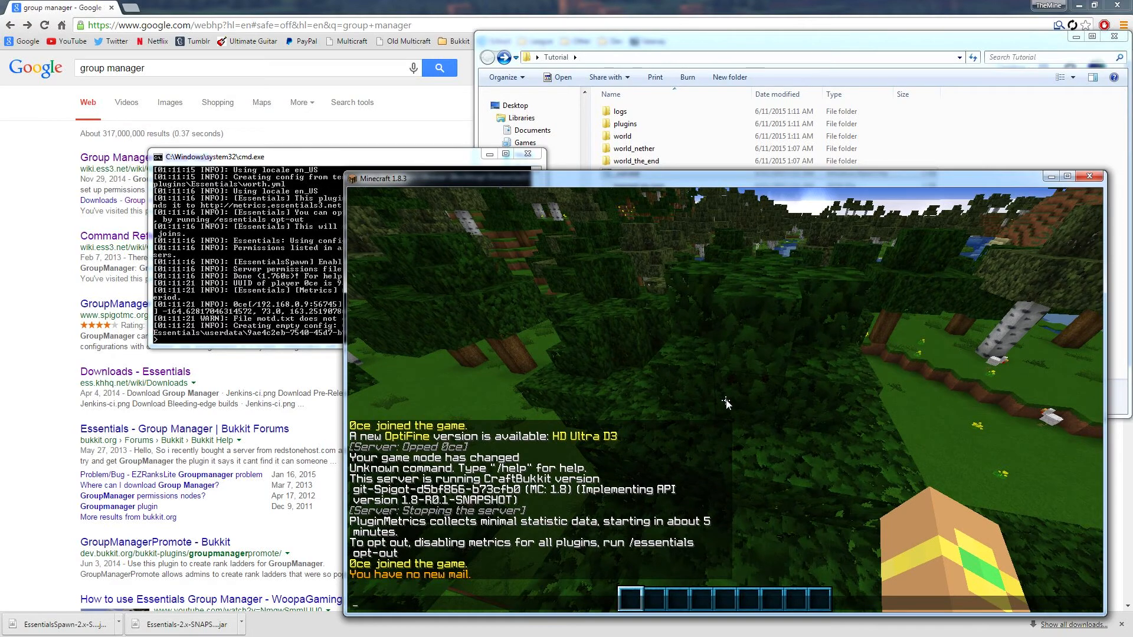
key(Escape)
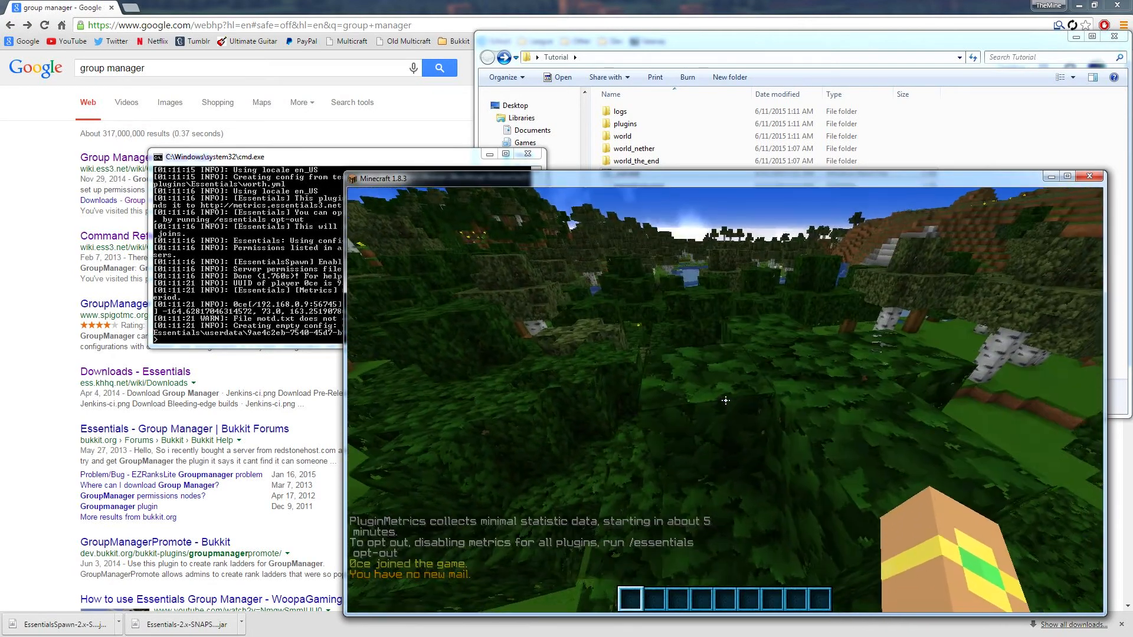
Test the Essentials commands in the game chat by running /gm 1, /kill without a player, and /i without an item.
text(/gm 1)
key(Return)
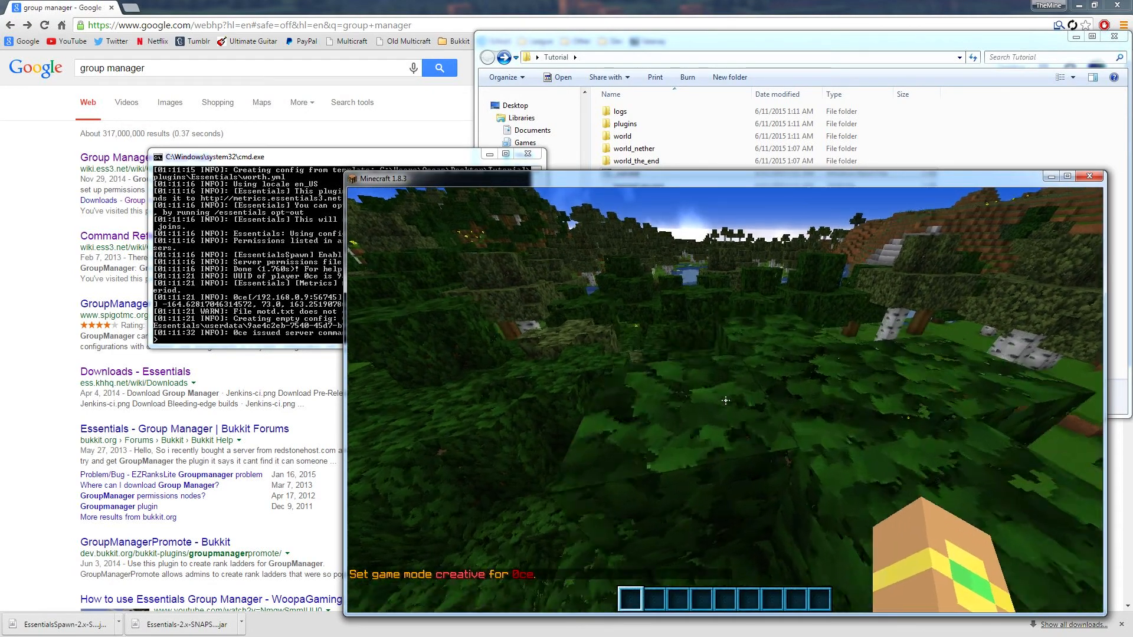
text(/ki)
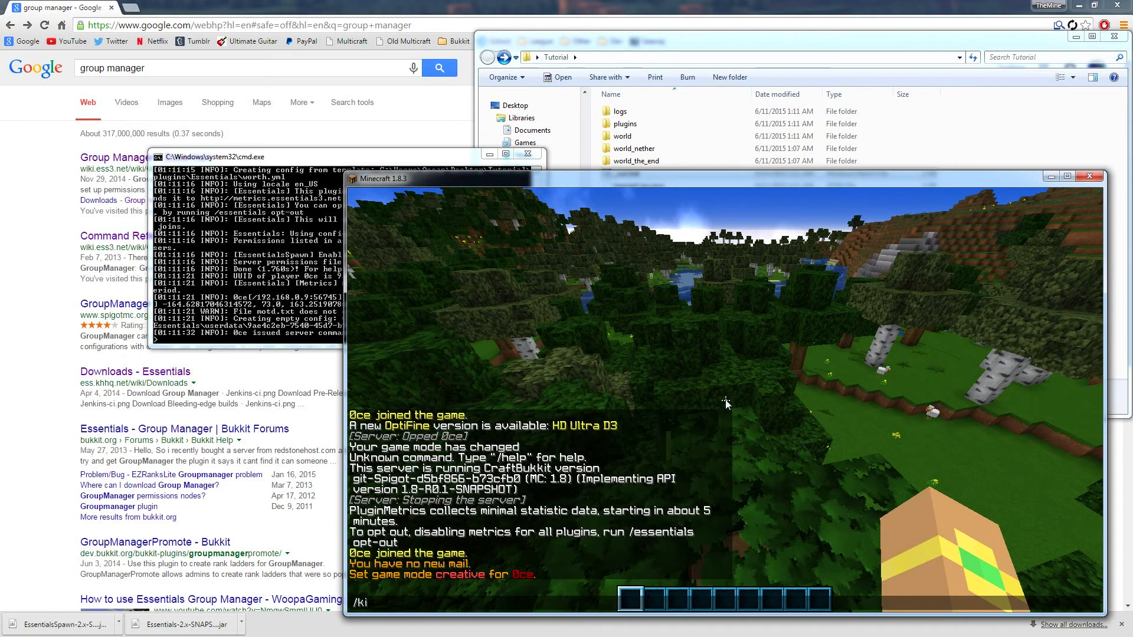
text(ll)
key(Return)
text(w/)
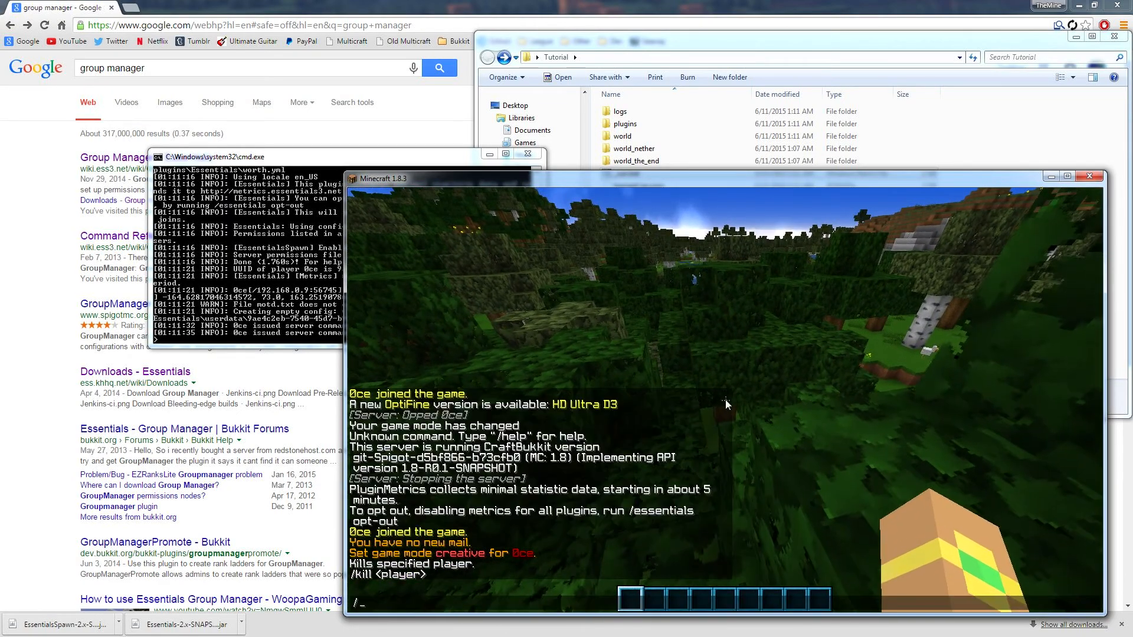
text(i)
key(Return)
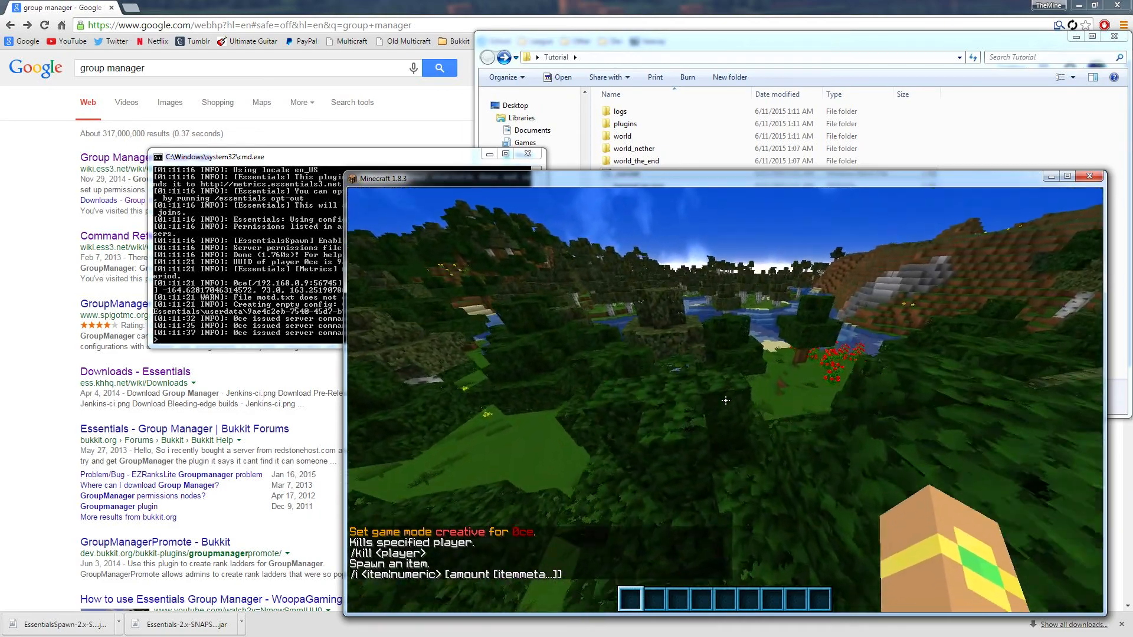
key(w)
key(w)
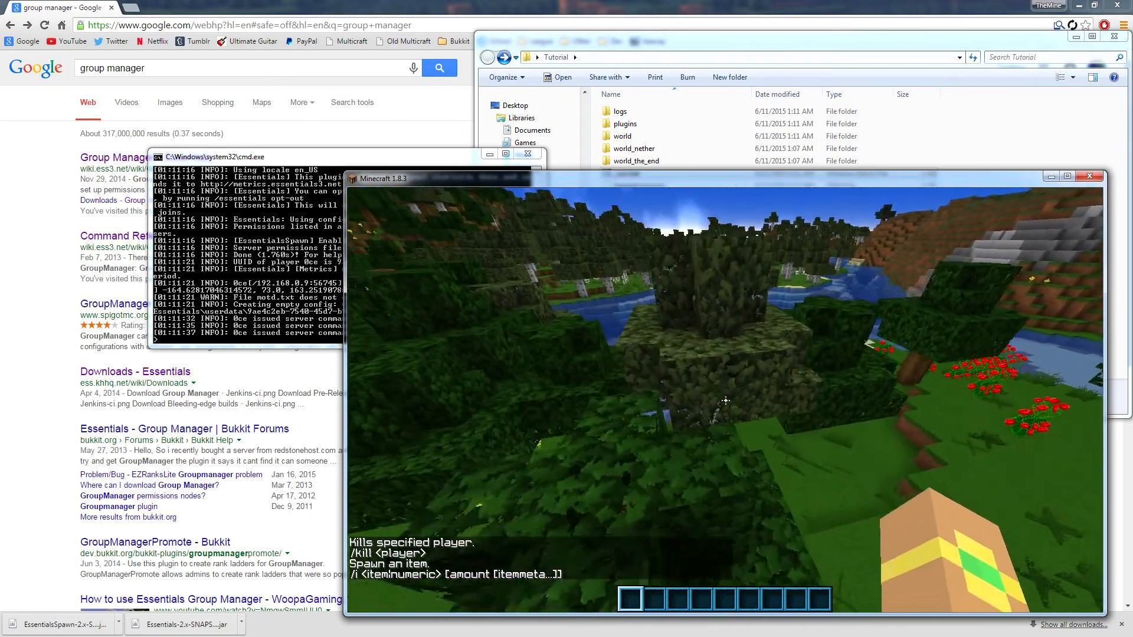
key(w)
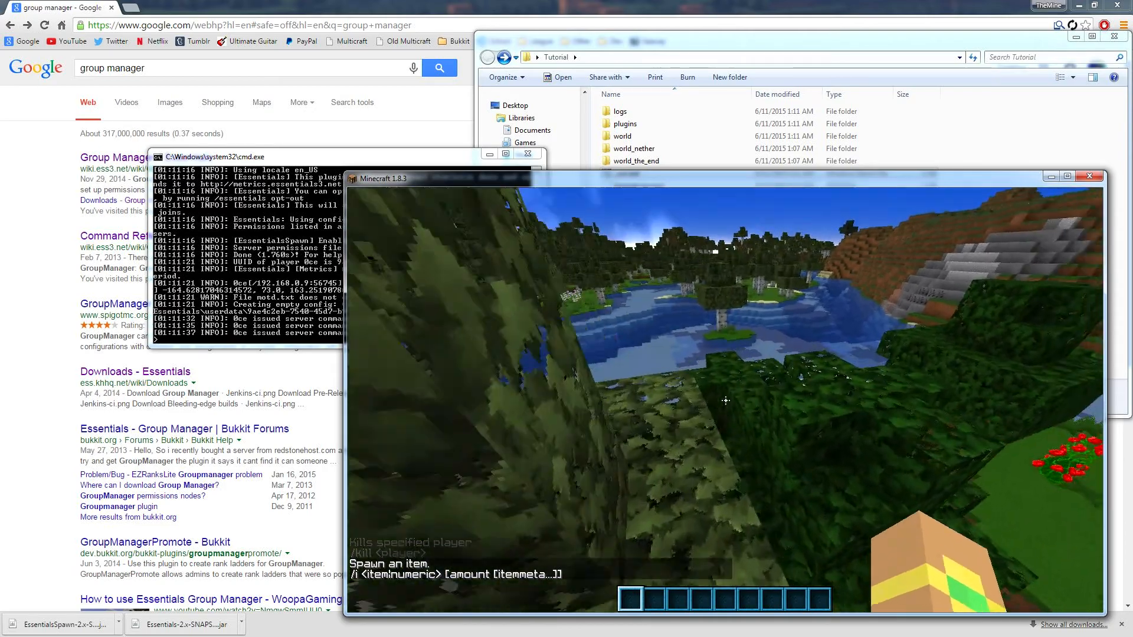
key(w)
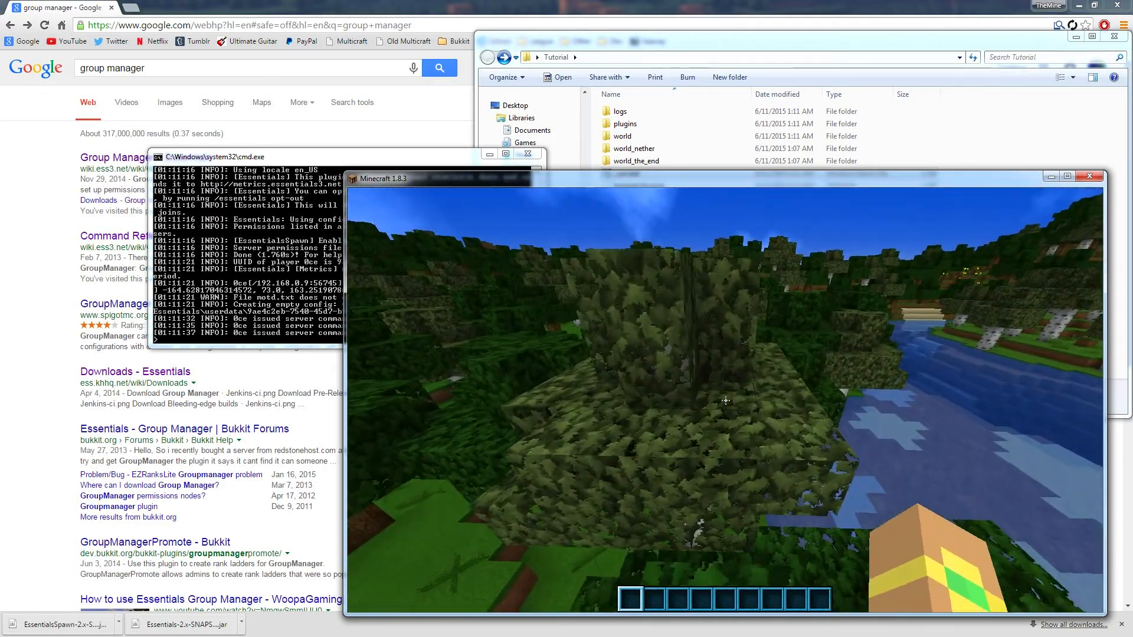
key(w)
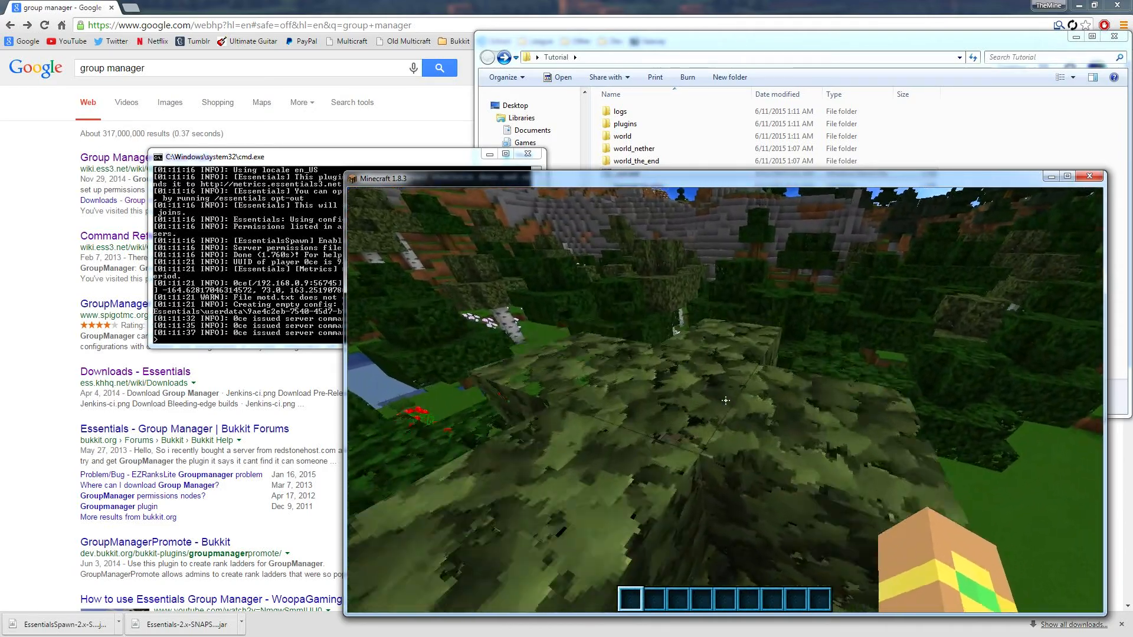
key(w)
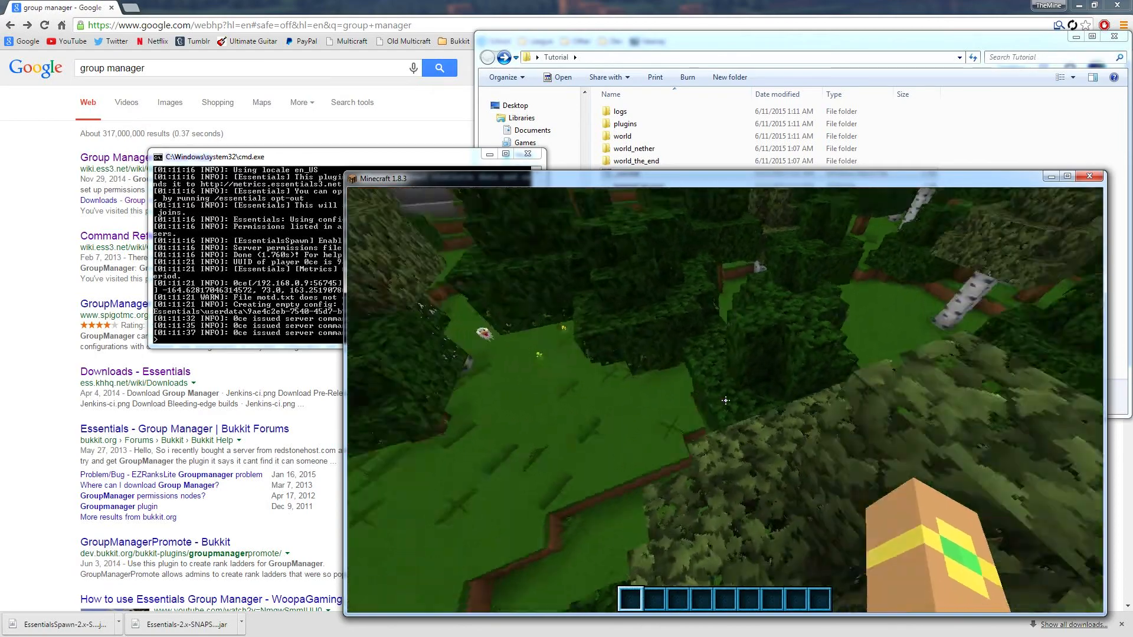
key(w)
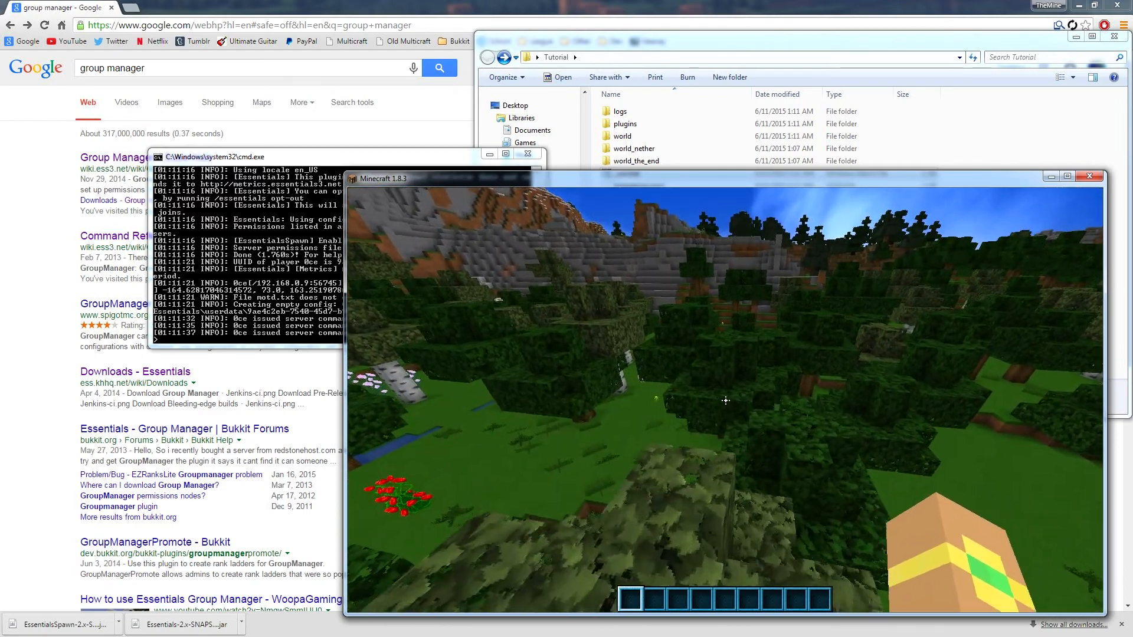
key(w)
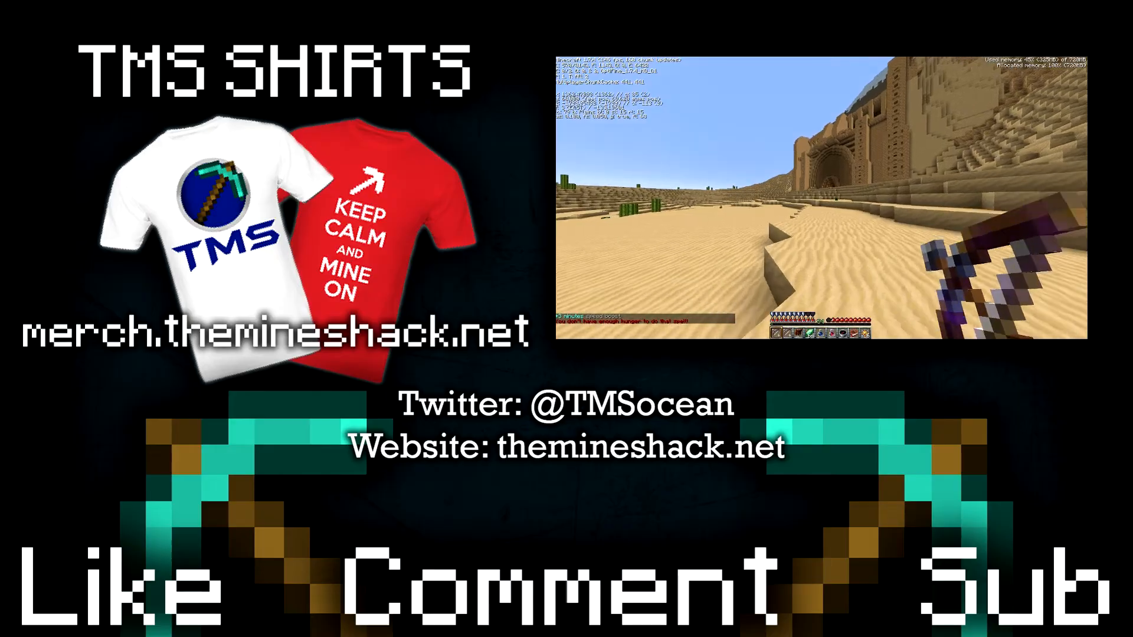